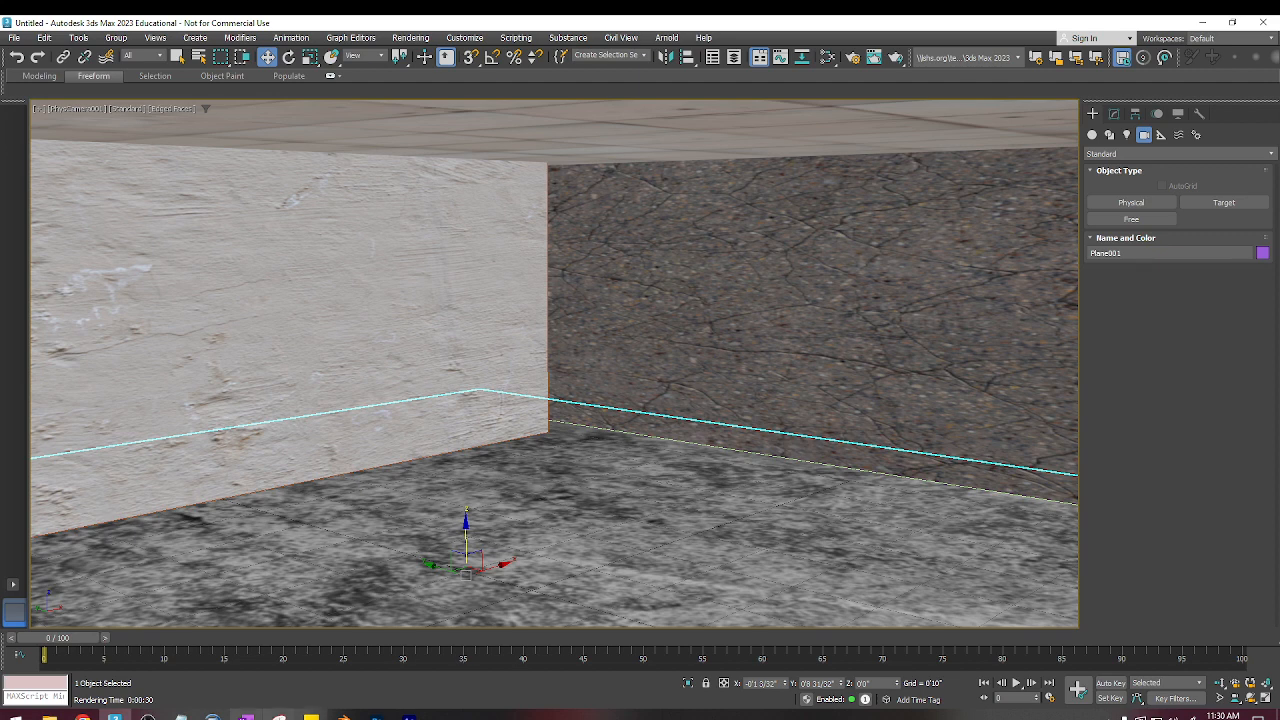
Switch to the browser, search Google Images for "seamless concrete bump map", and return to 3ds Max.
click(83, 716)
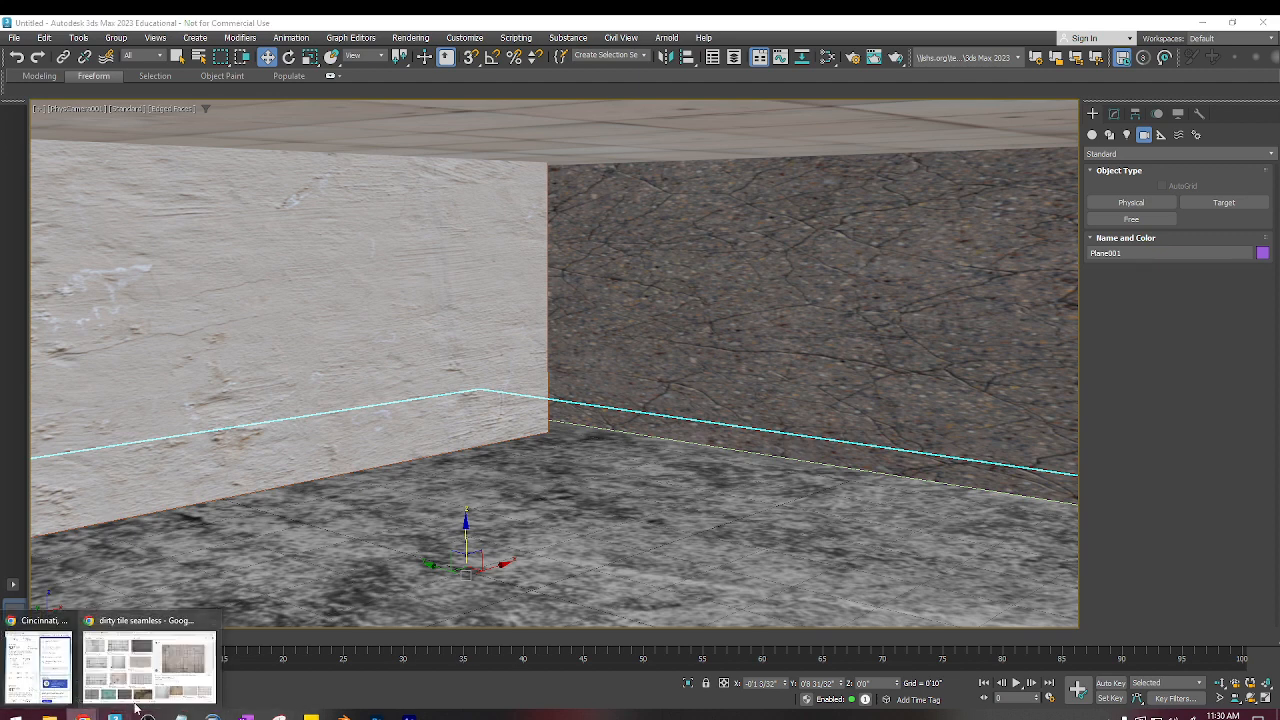
click(137, 694)
scroll(289, 138, up, 1)
scroll(289, 138, up, 2)
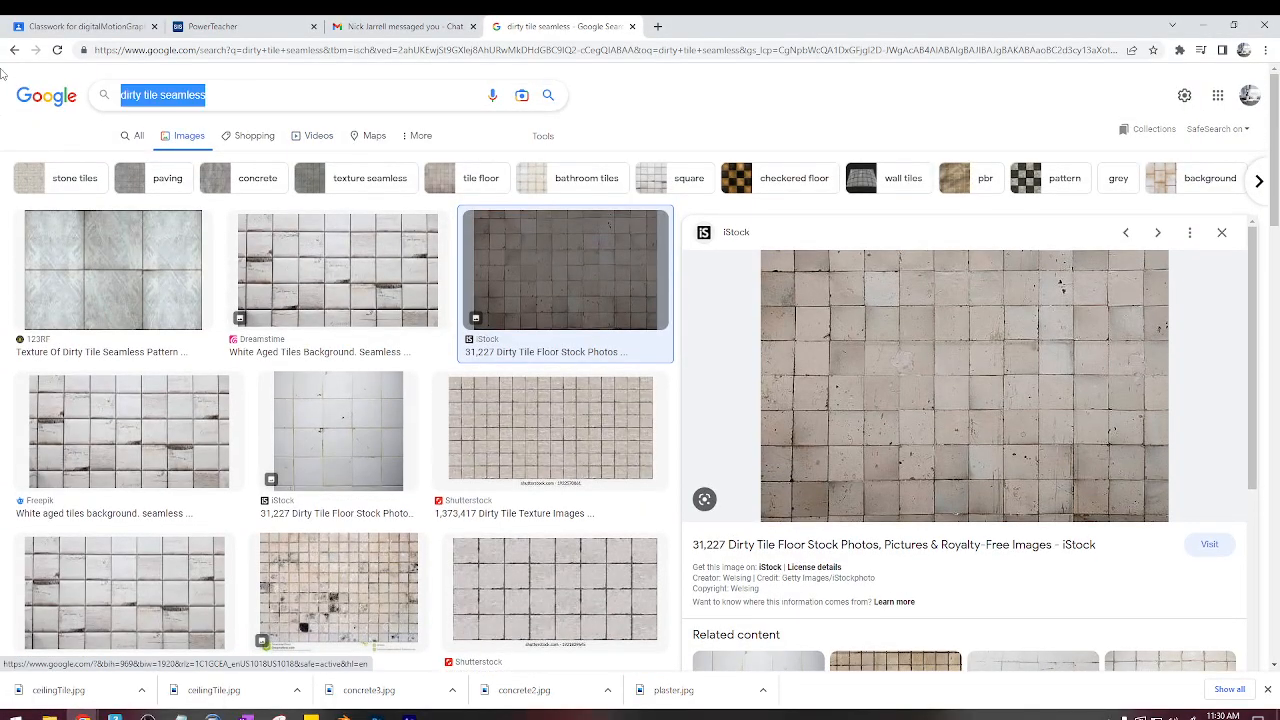
triple_click(272, 94)
text(seamless concrete)
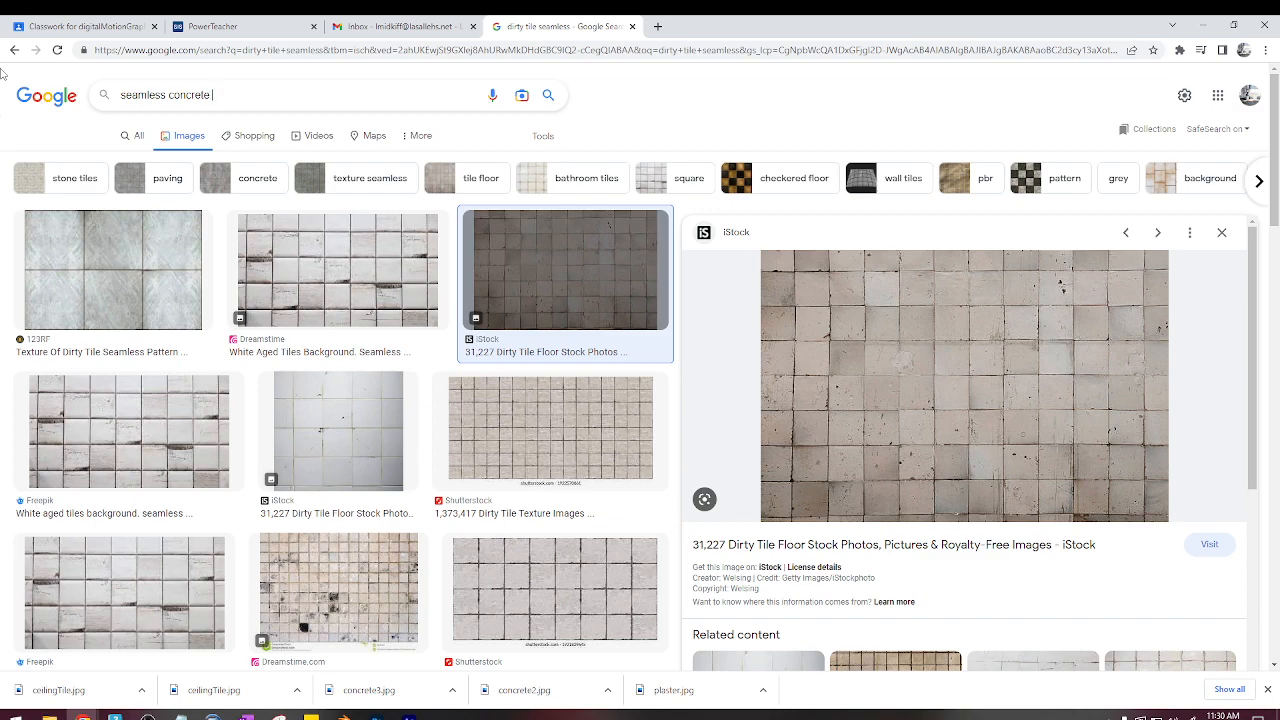
text( bump map)
key(Return)
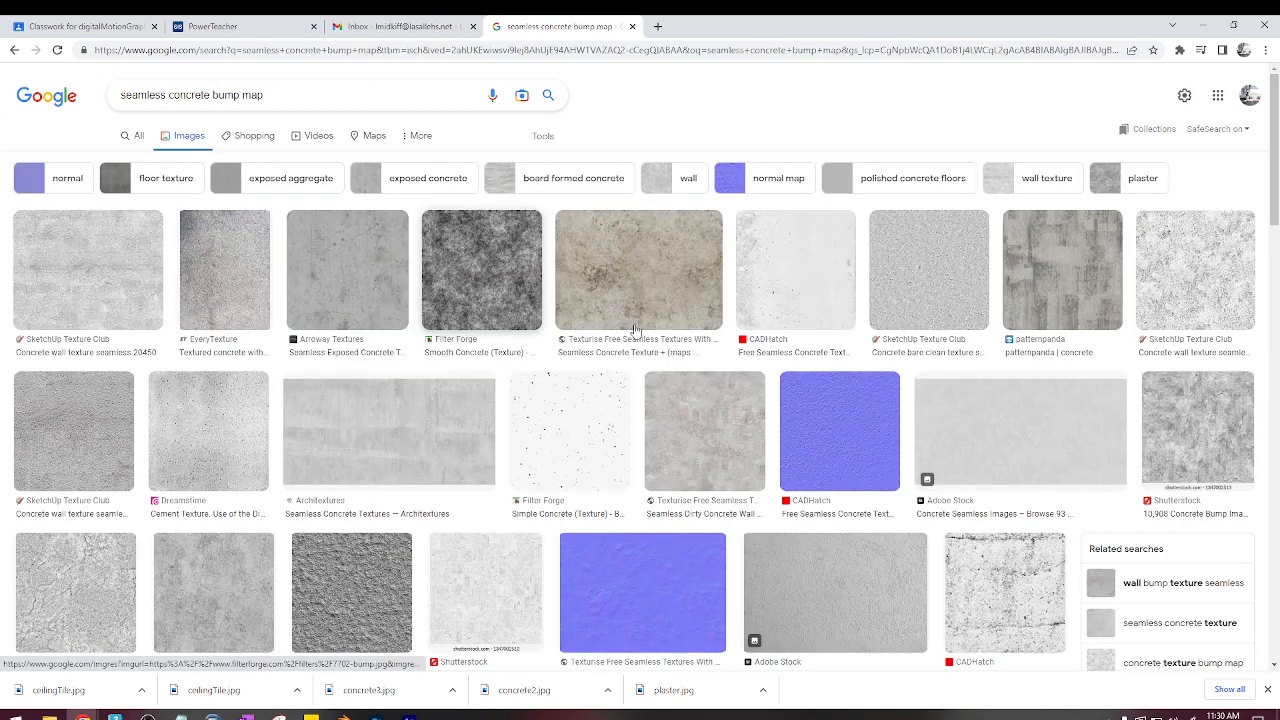
click(453, 296)
click(1203, 25)
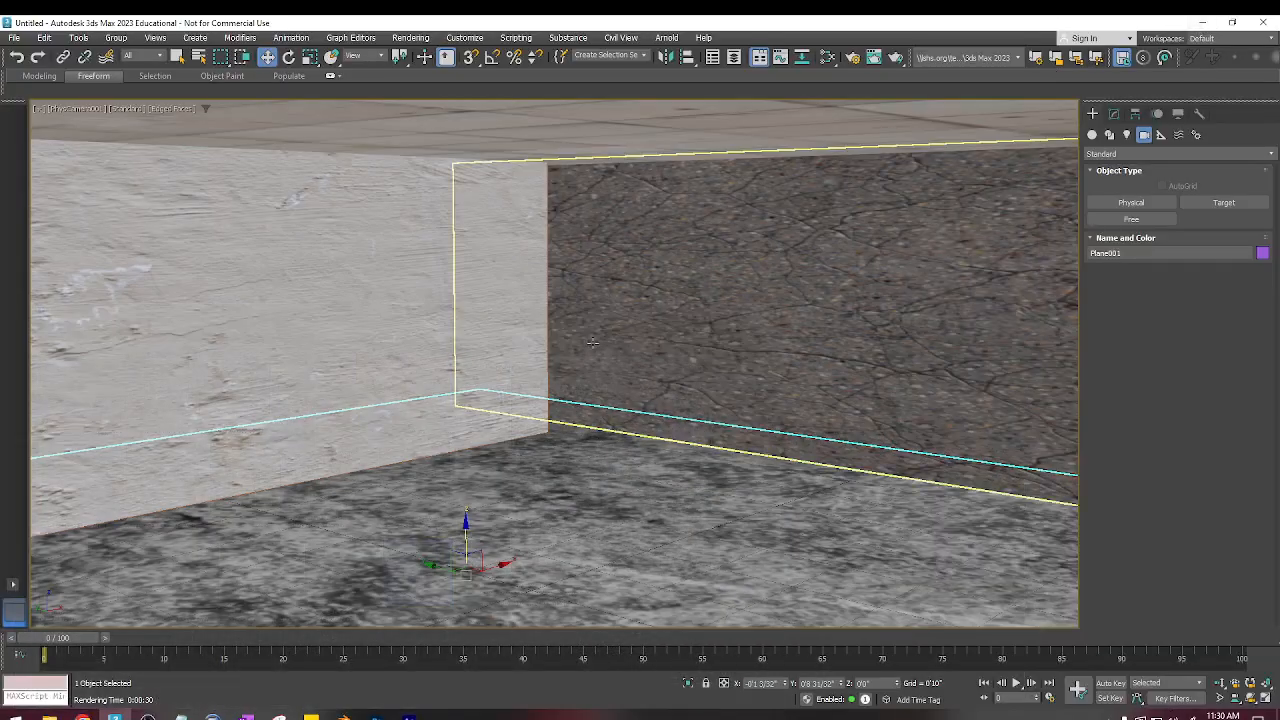
Create a photometric Free Light inside the room in the perspective view and raise it to about 1'3" in Z.
click(1127, 134)
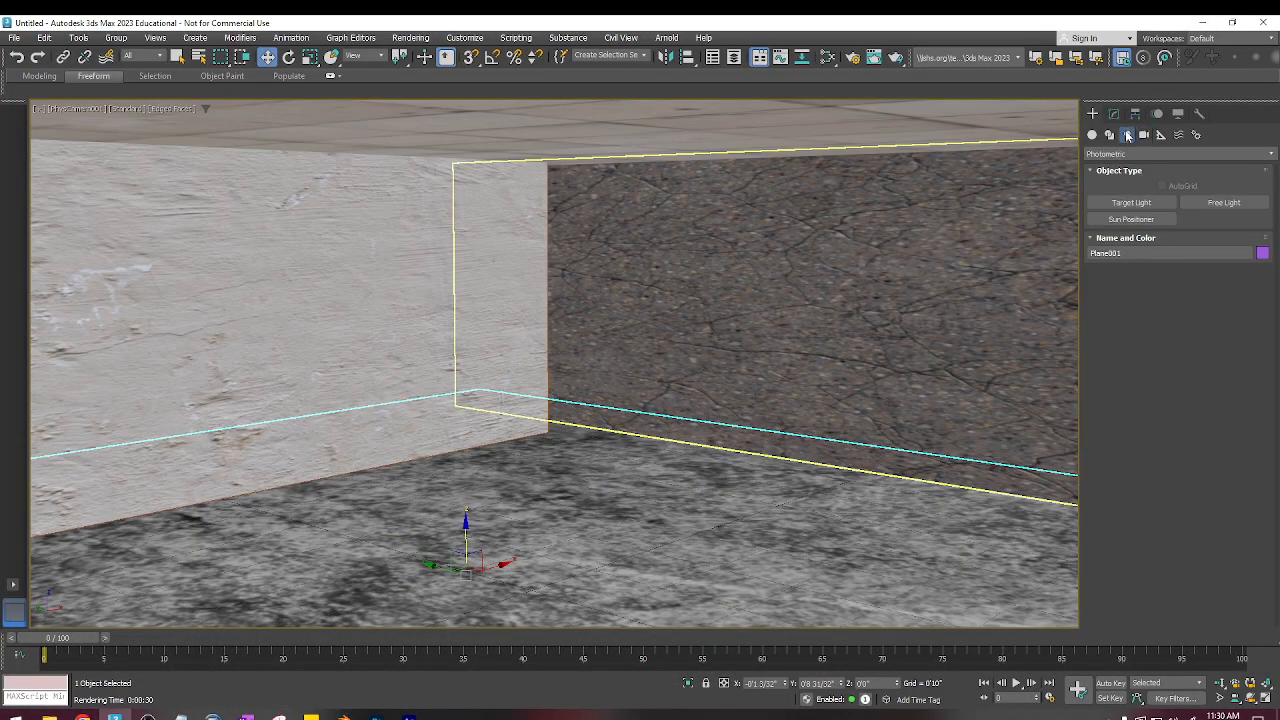
key(p)
scroll(681, 250, down, 5)
alt+middle_drag(681, 250, 840, 262)
scroll(840, 262, up, 4)
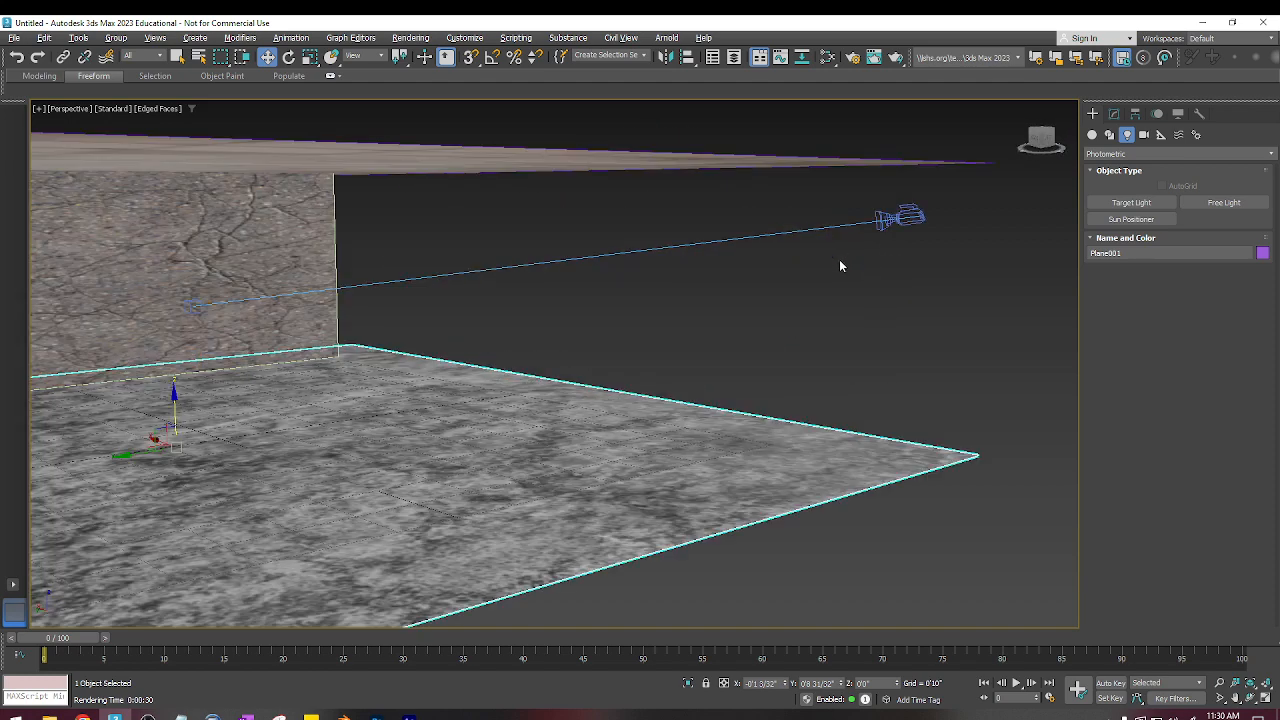
click(1143, 137)
click(1127, 135)
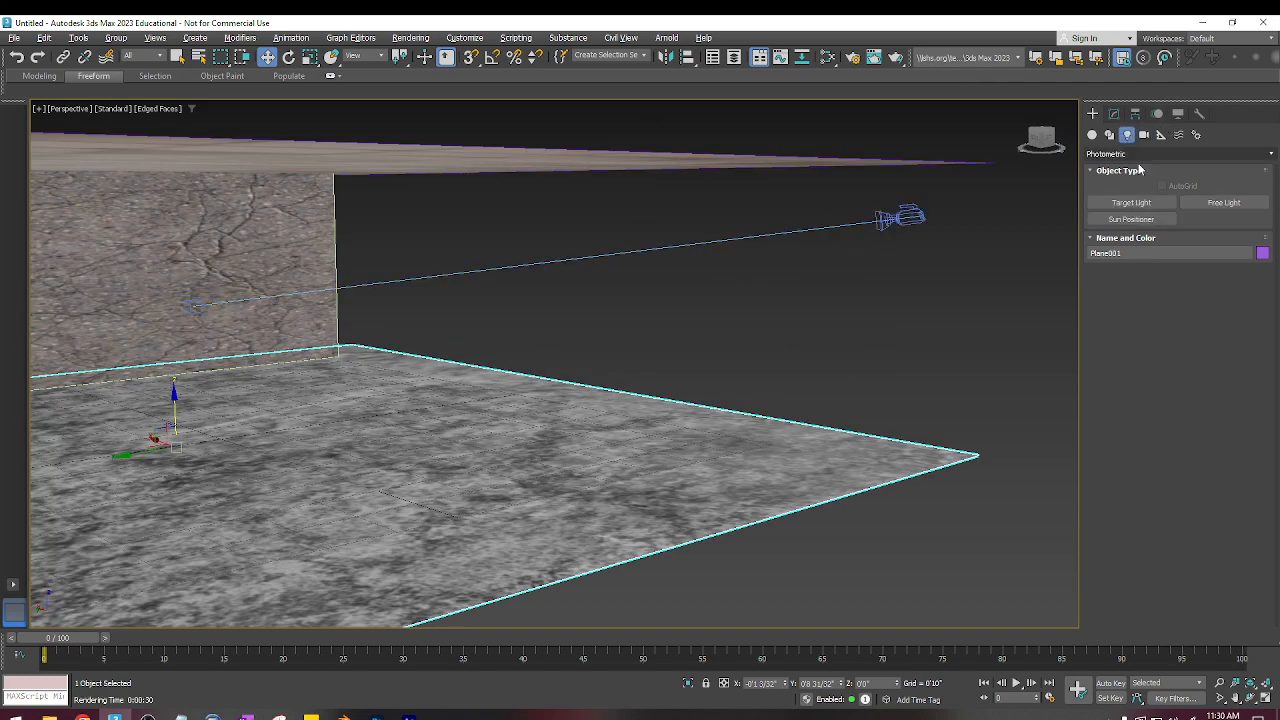
click(1210, 202)
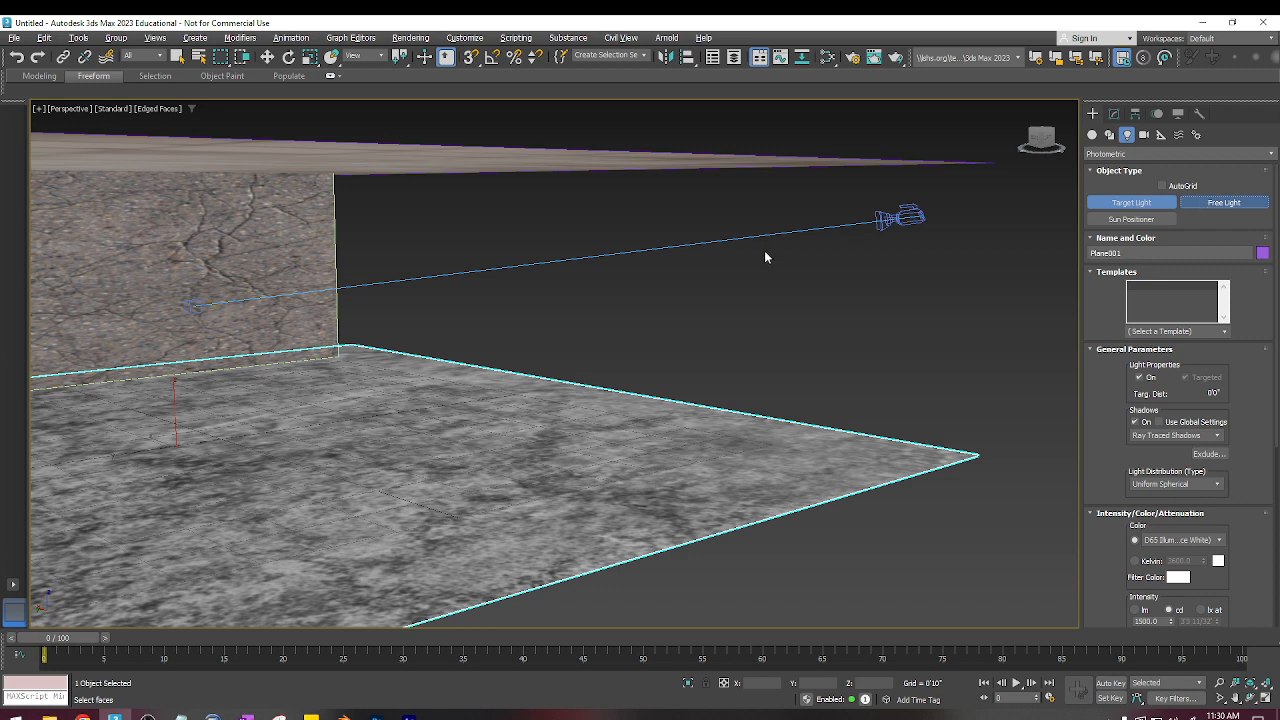
scroll(764, 250, down, 3)
alt+middle_drag(749, 255, 703, 266)
click(419, 314)
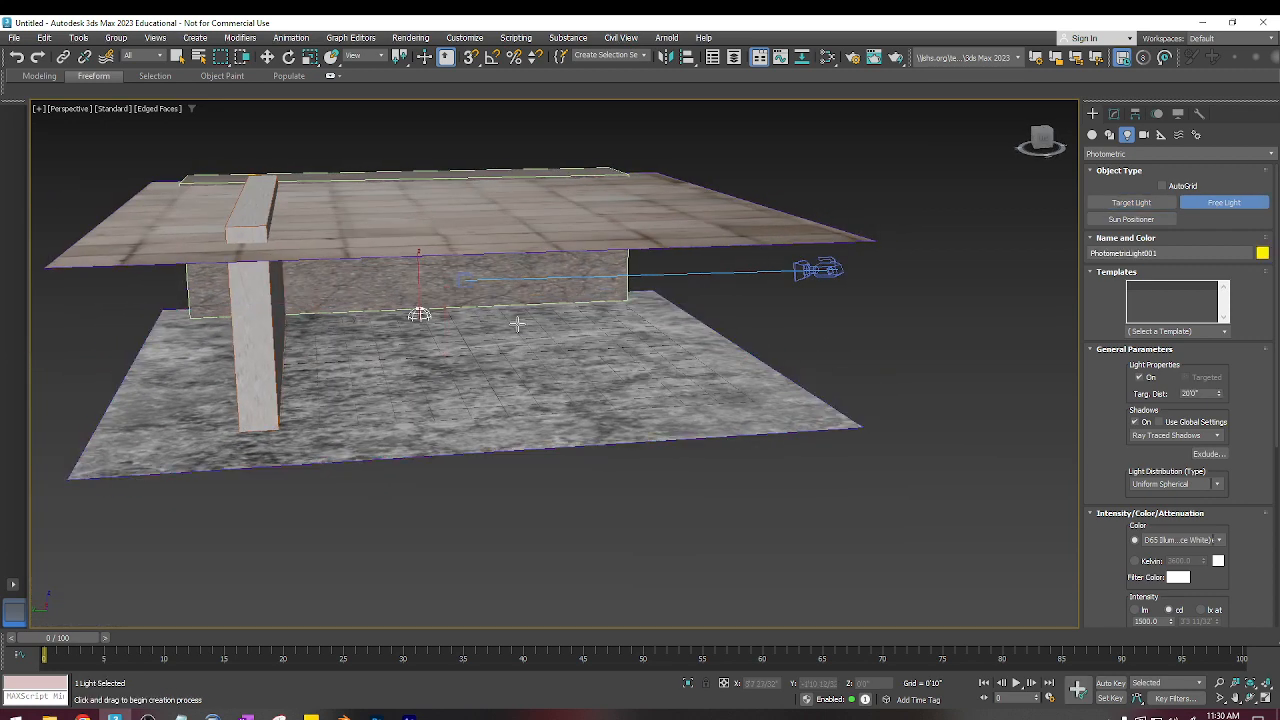
key(w)
drag(417, 275, 416, 240)
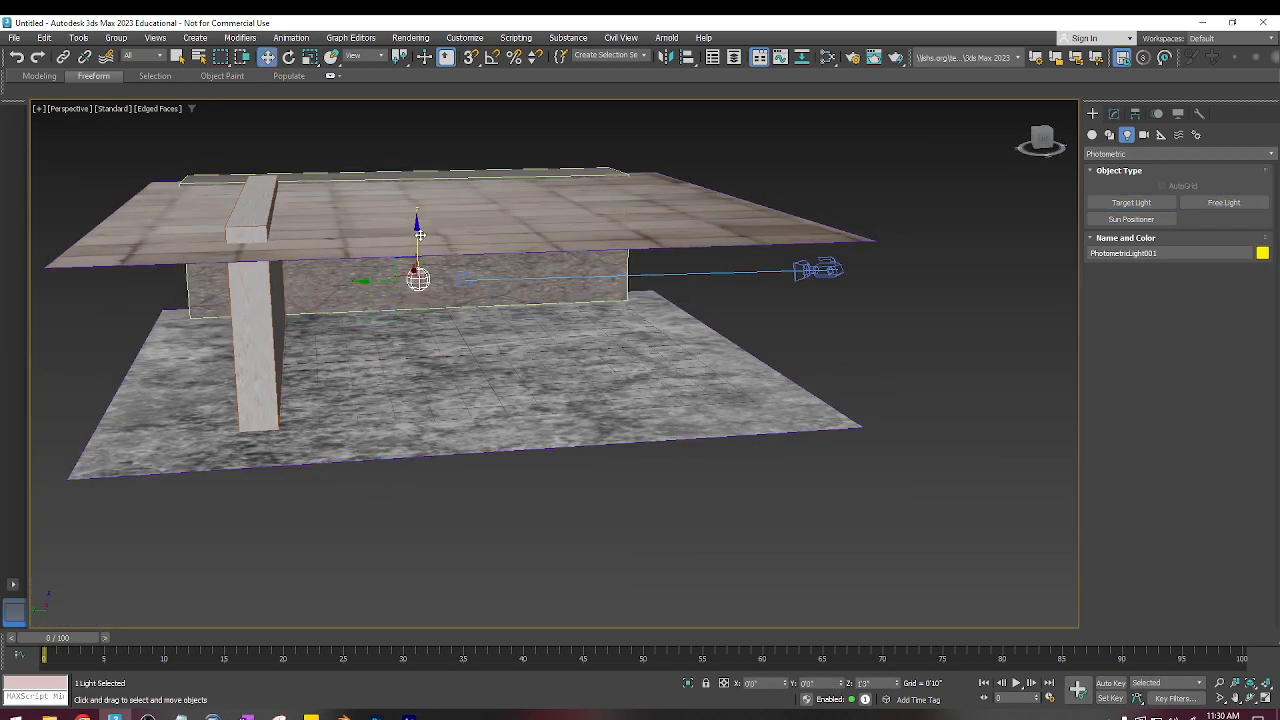
Test render the room through the physical camera to check the new light, and cancel the render.
key(c)
key(shift+q)
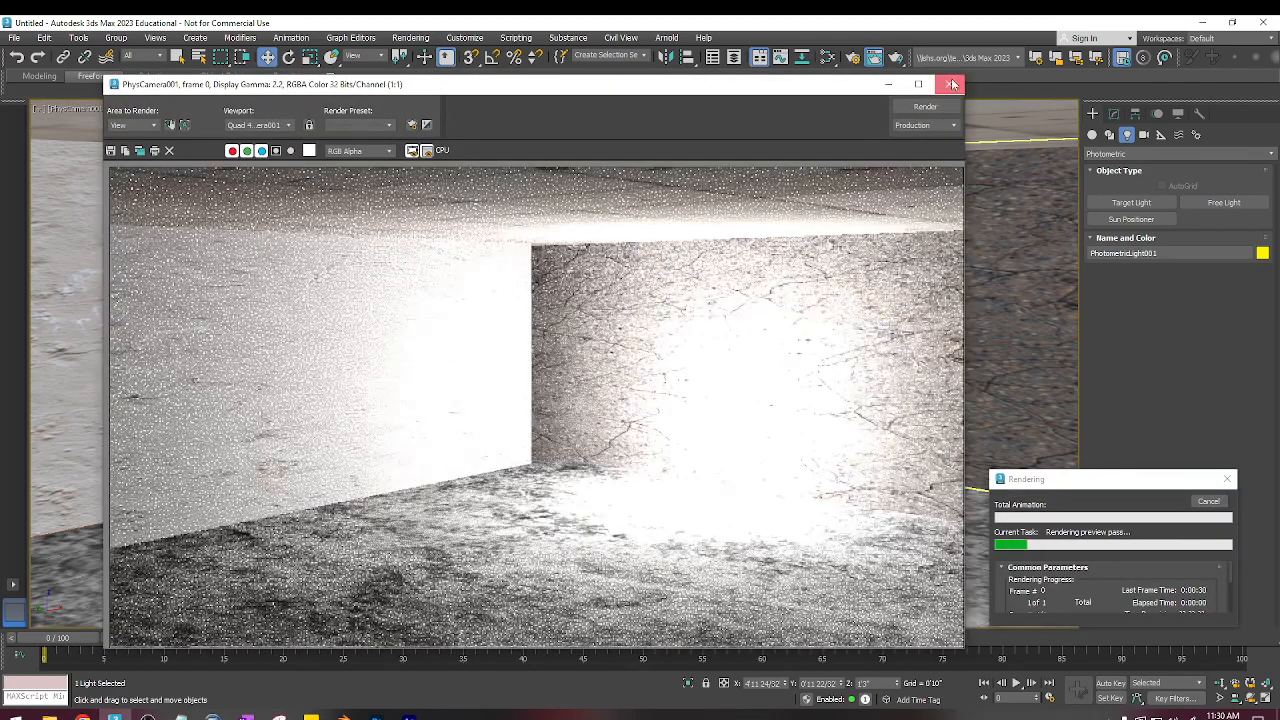
click(949, 84)
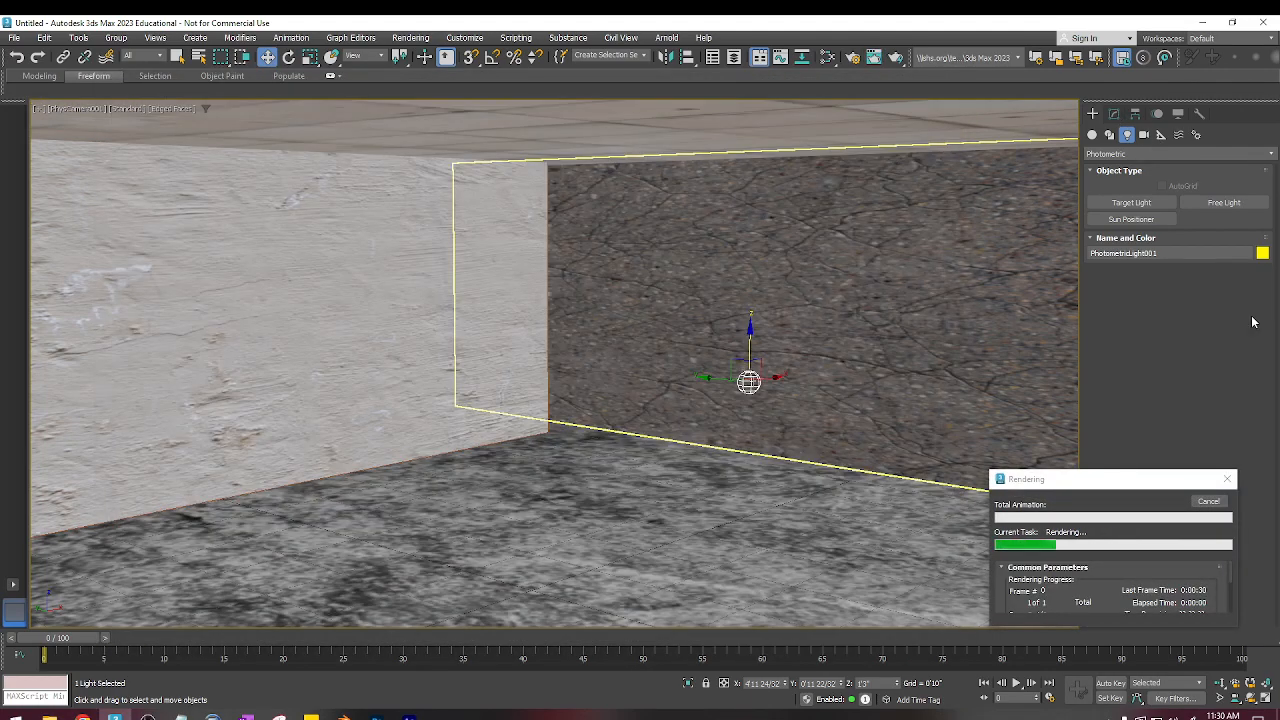
click(1227, 479)
Enable dimming on the Free Light and set it to 5%.
click(1117, 114)
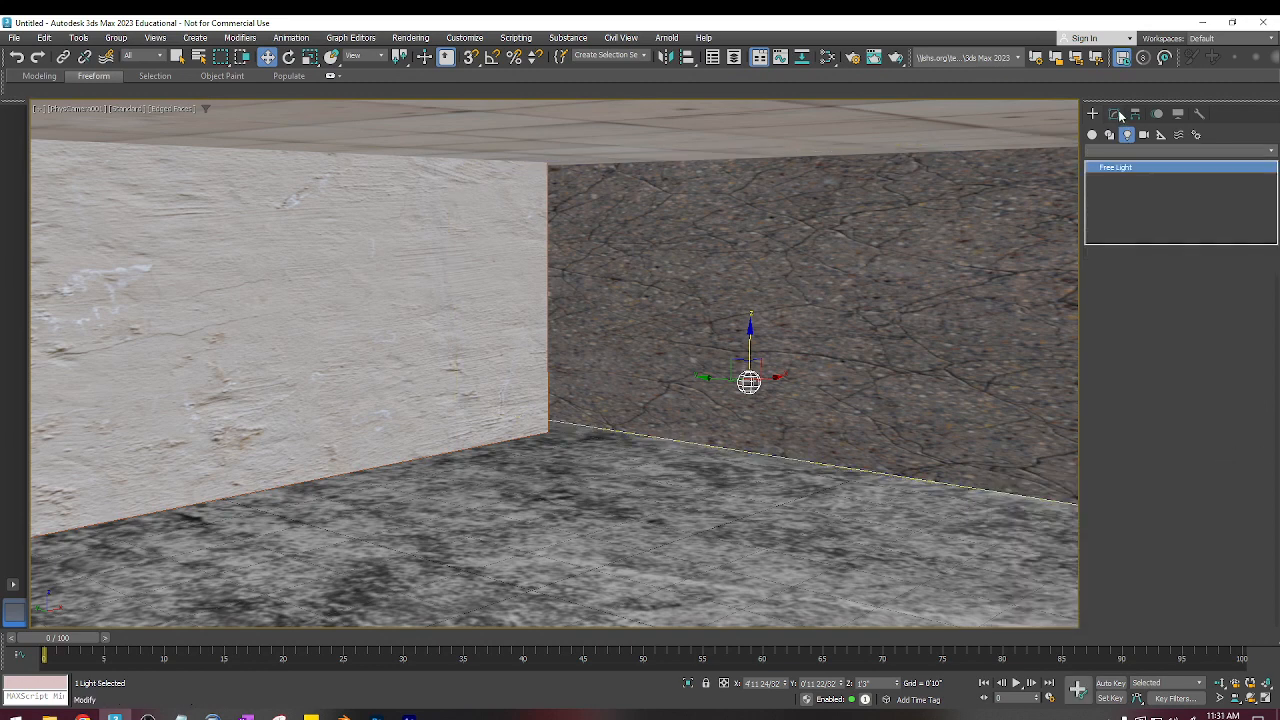
scroll(1180, 450, down, 5)
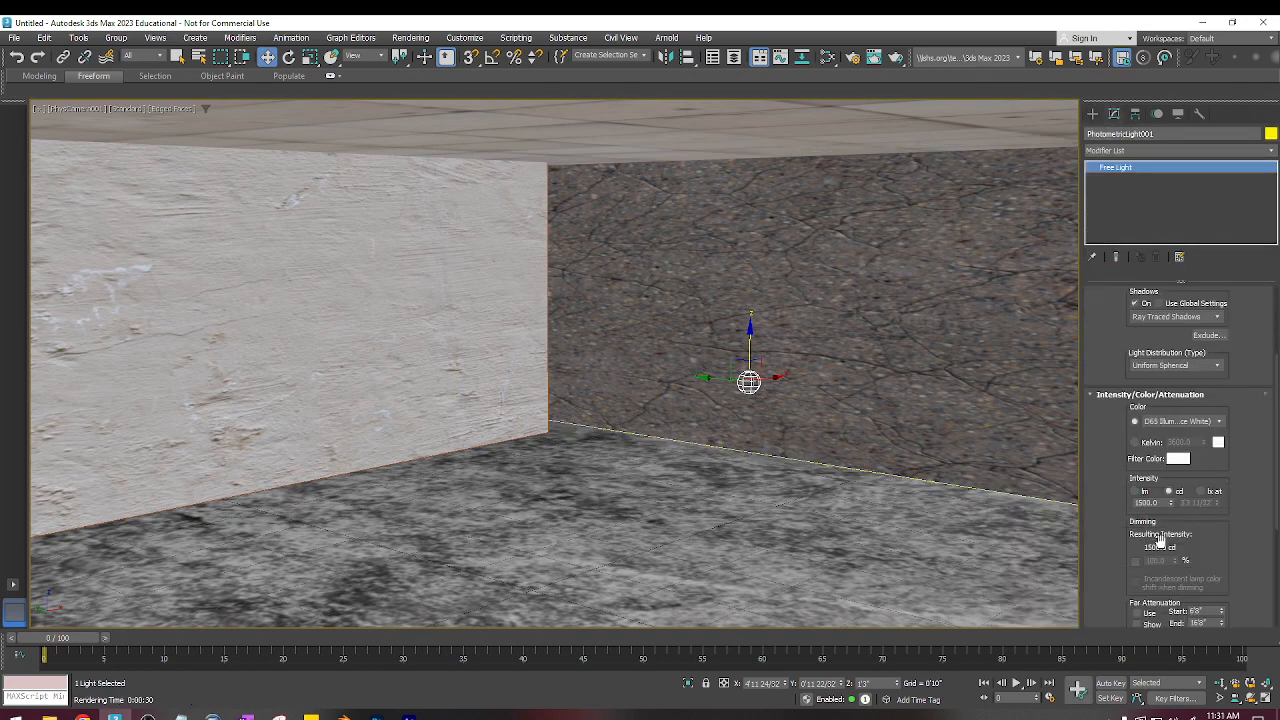
click(1137, 562)
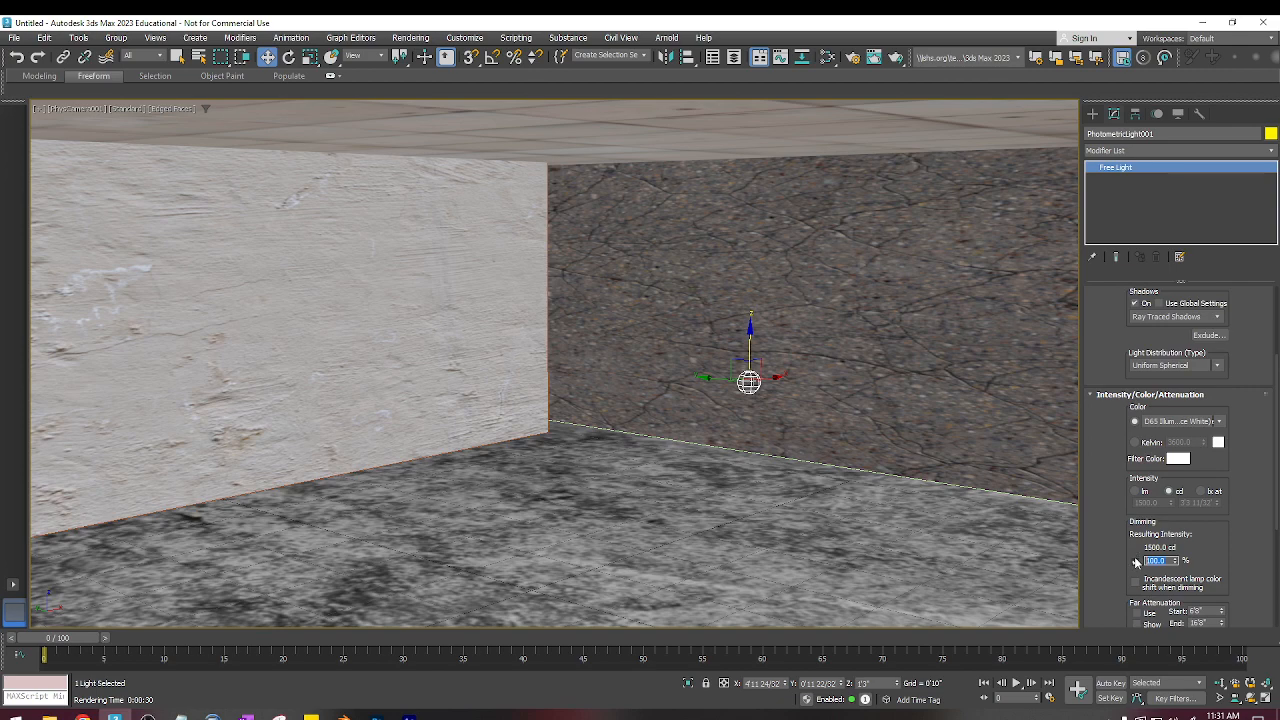
text(5)
key(Return)
Try moving the light along X out of the camera's view and test render the result.
drag(765, 379, 8, 498)
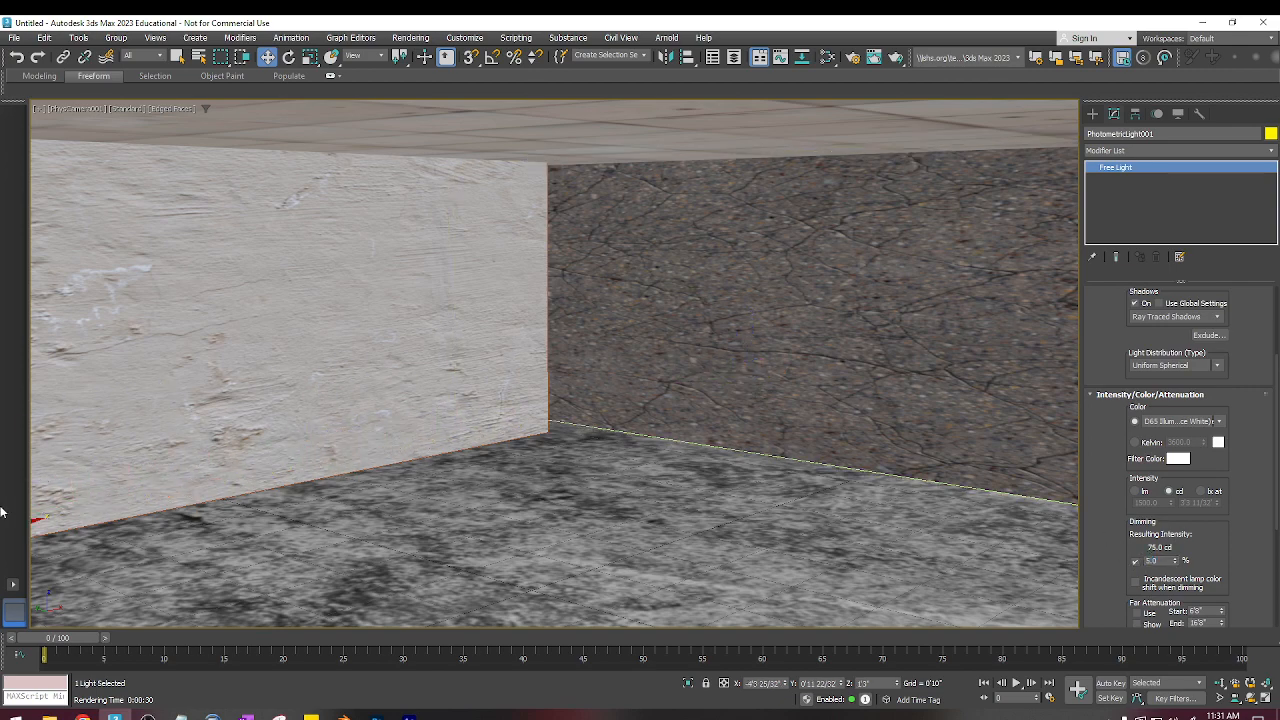
key(shift+q)
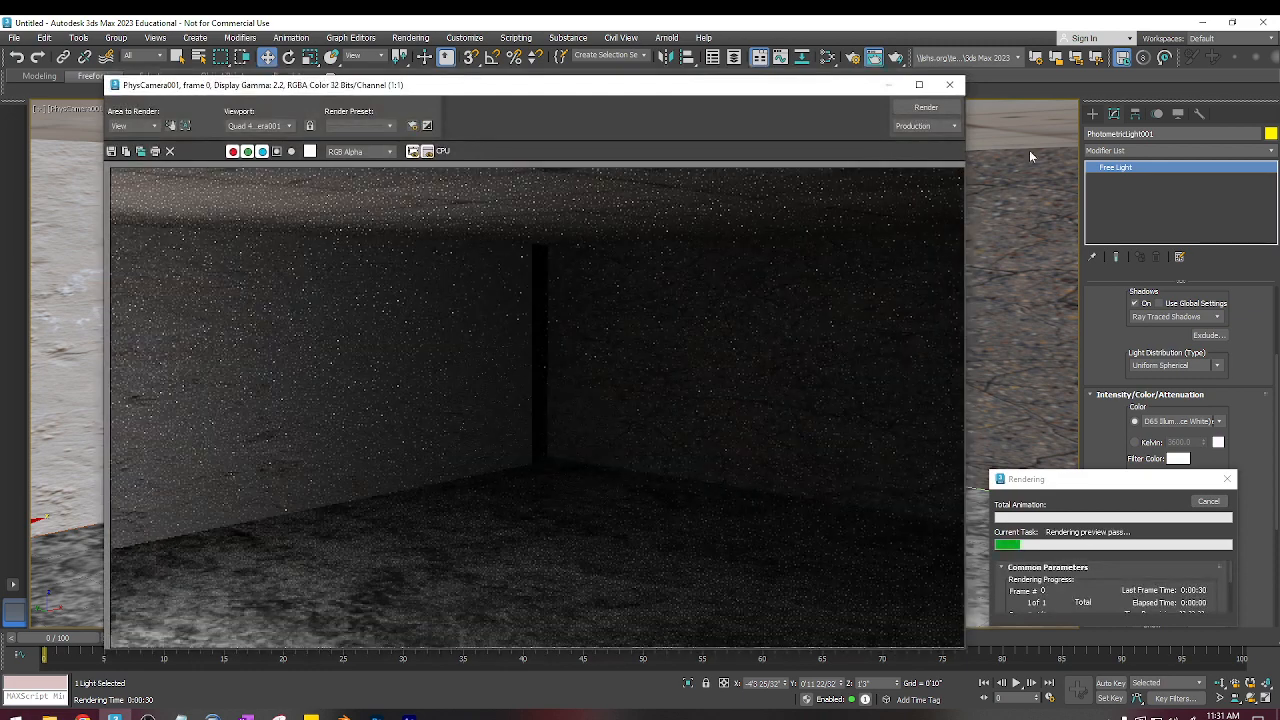
click(949, 86)
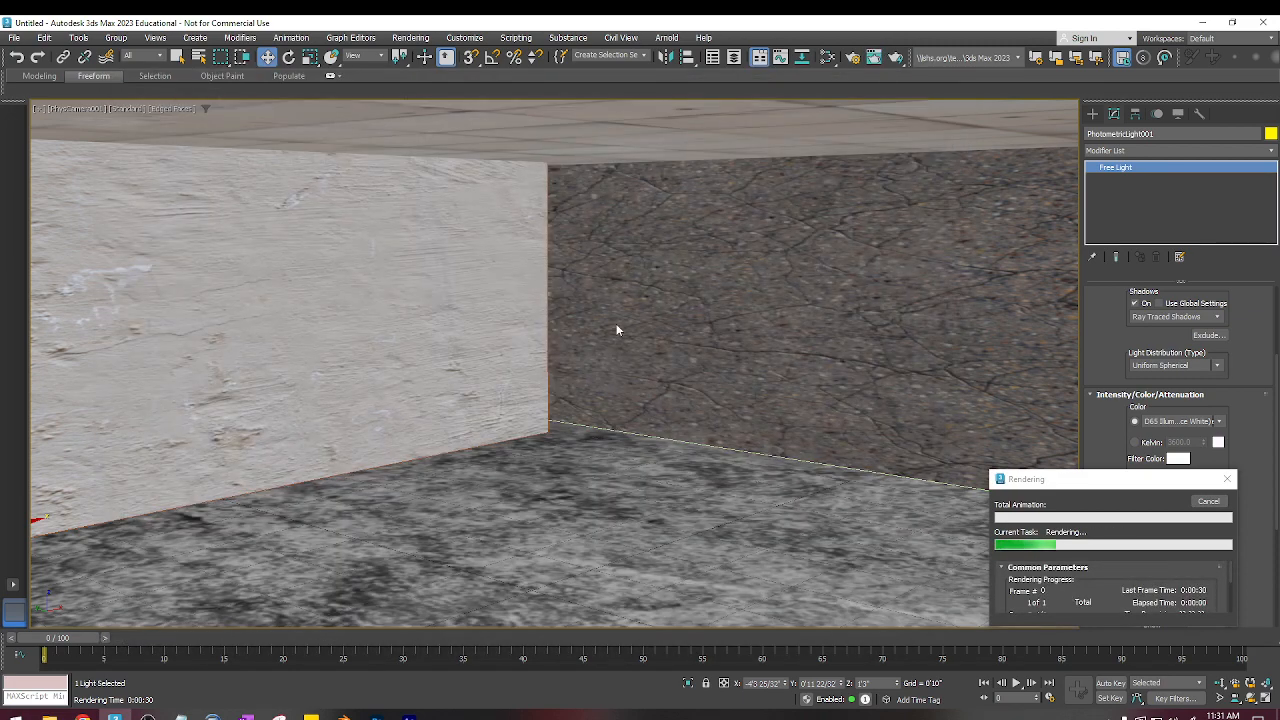
click(1227, 479)
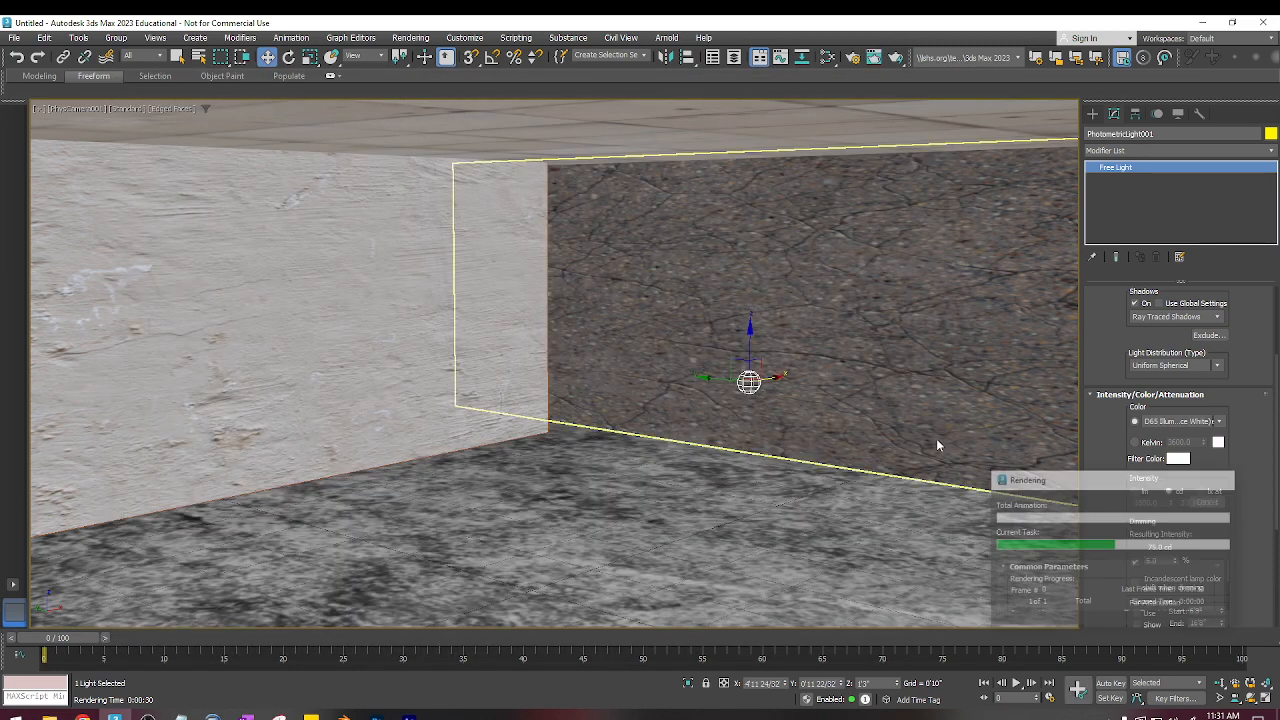
Move the light along X to about -2'4" and test render the camera view with its dimming set to 25%.
drag(775, 377, 262, 475)
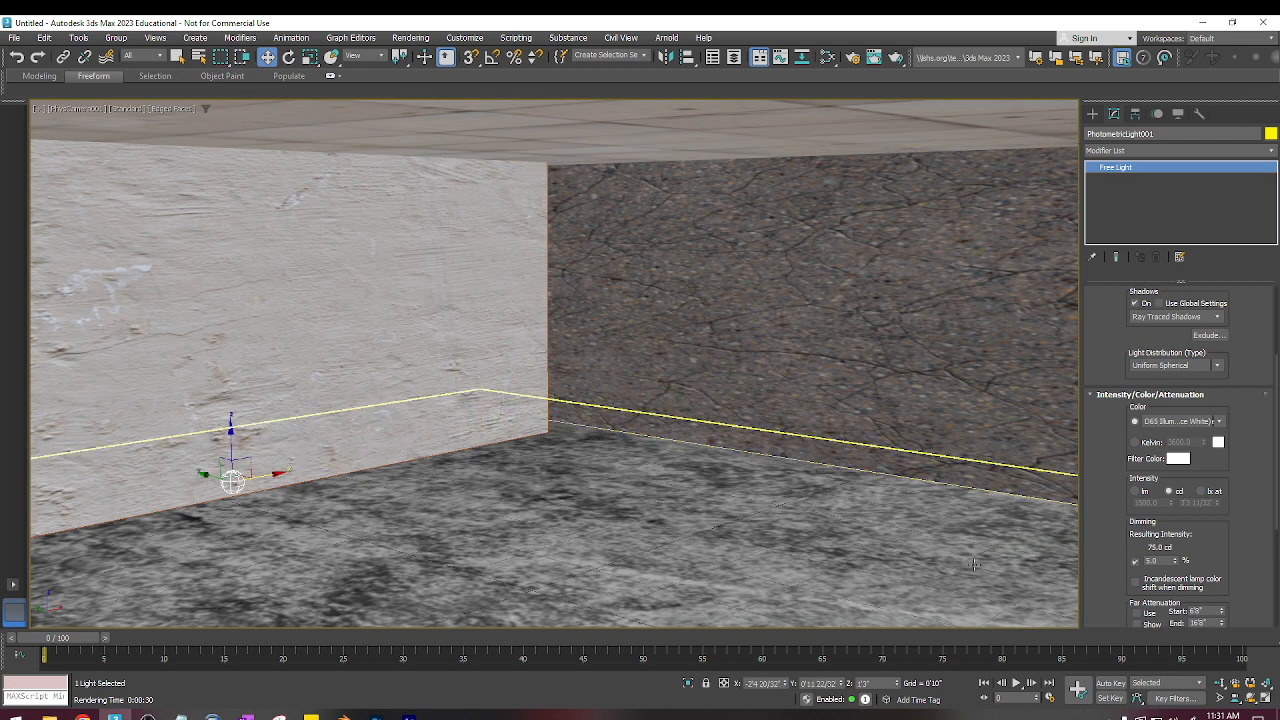
drag(1167, 562, 1098, 559)
text(25)
key(Return)
key(shift+q)
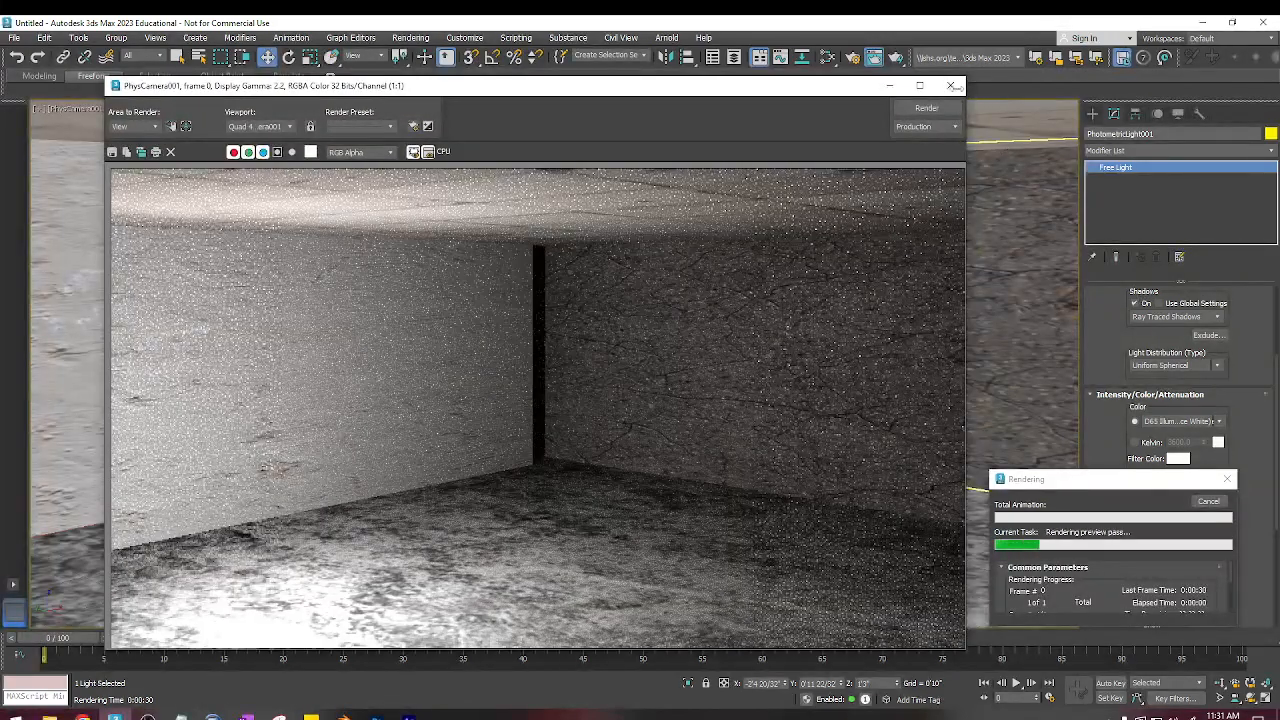
click(950, 85)
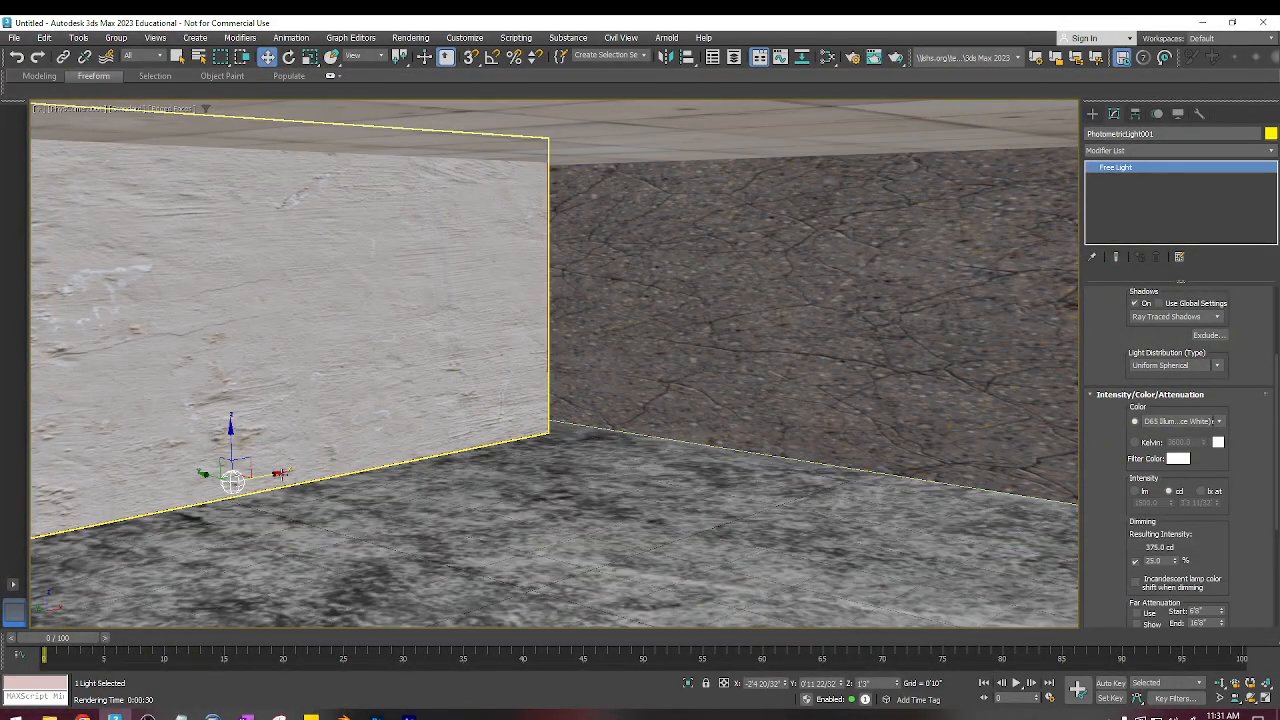
Add an Arnold Properties modifier to the floor plane and enable its displacement with a displacement map.
click(470, 525)
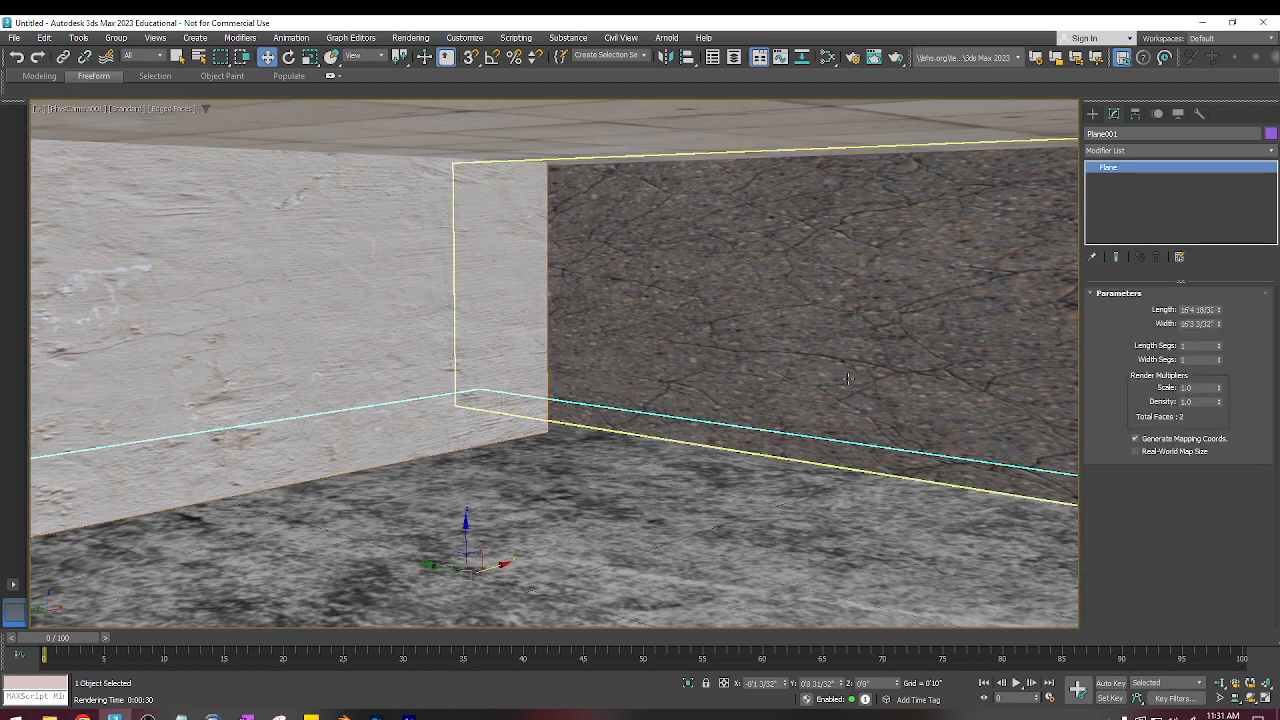
click(1138, 150)
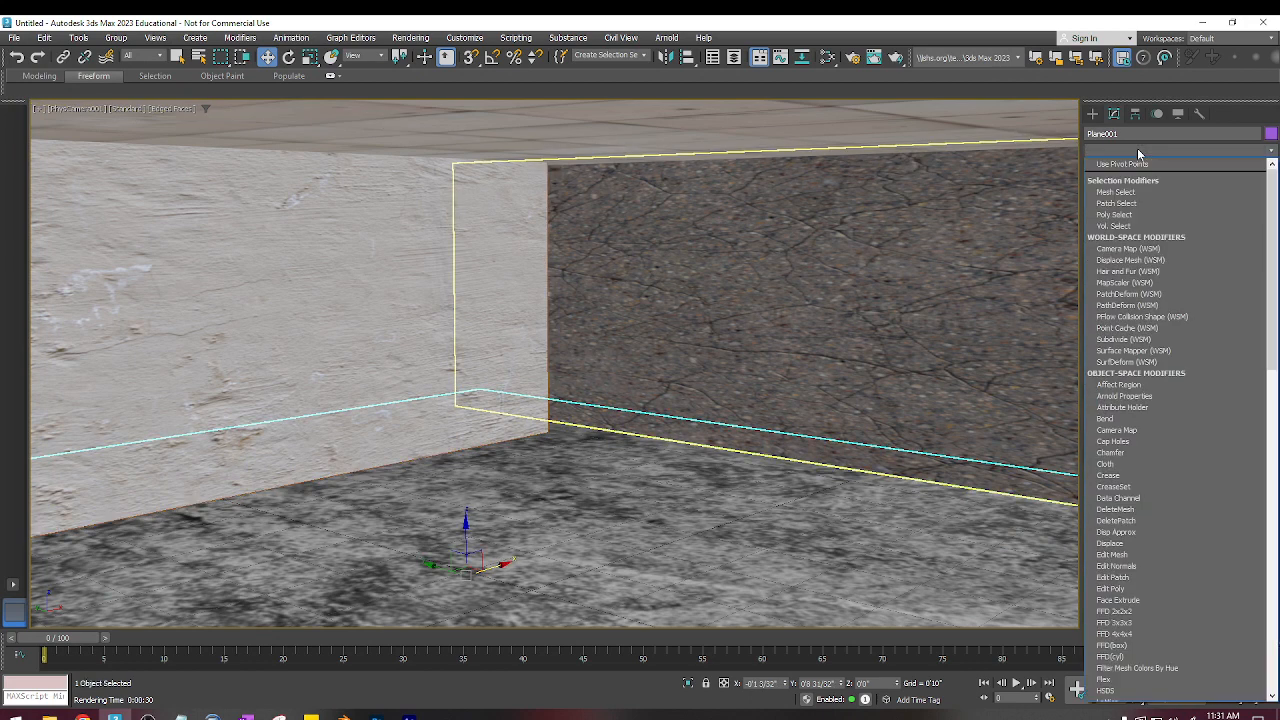
click(1145, 396)
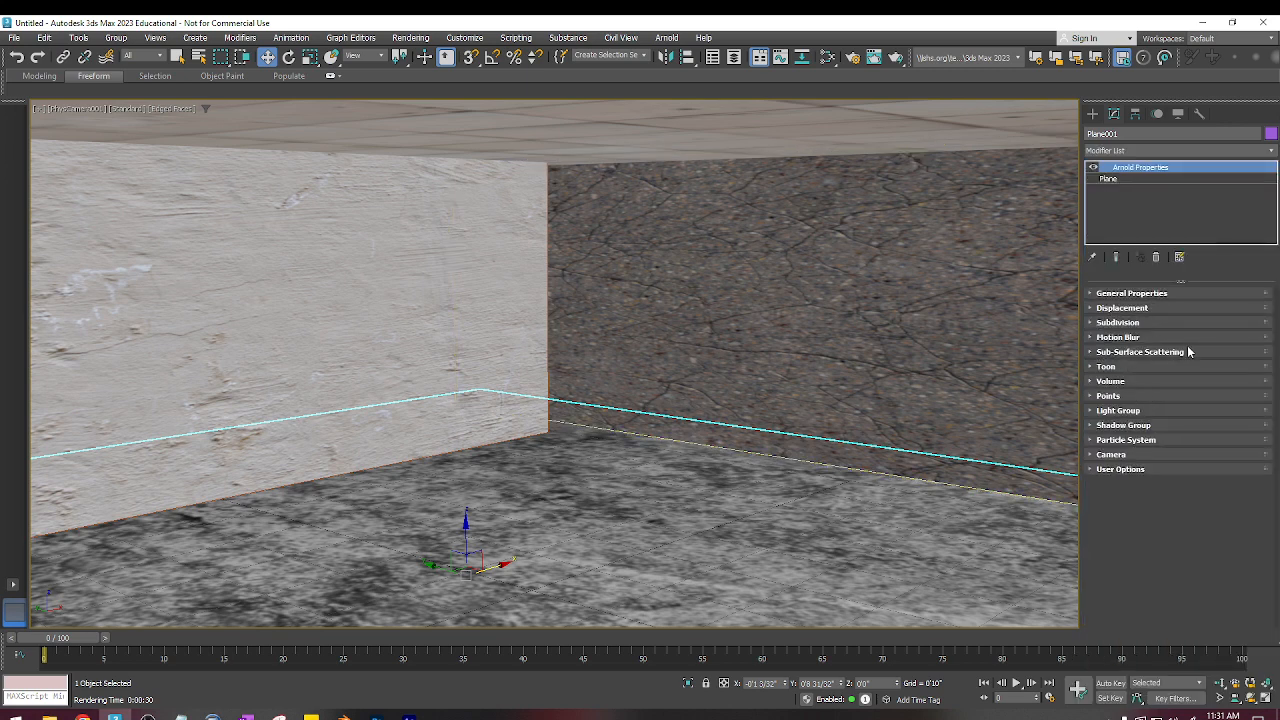
click(1092, 308)
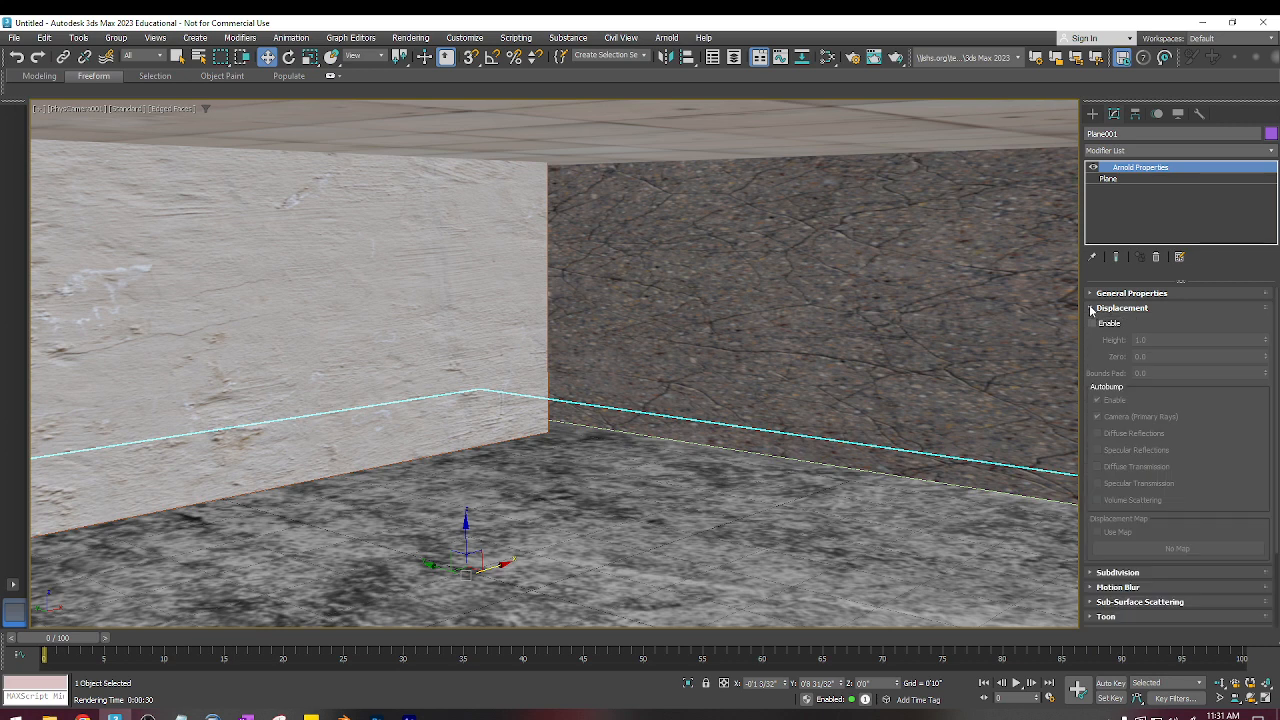
click(1091, 323)
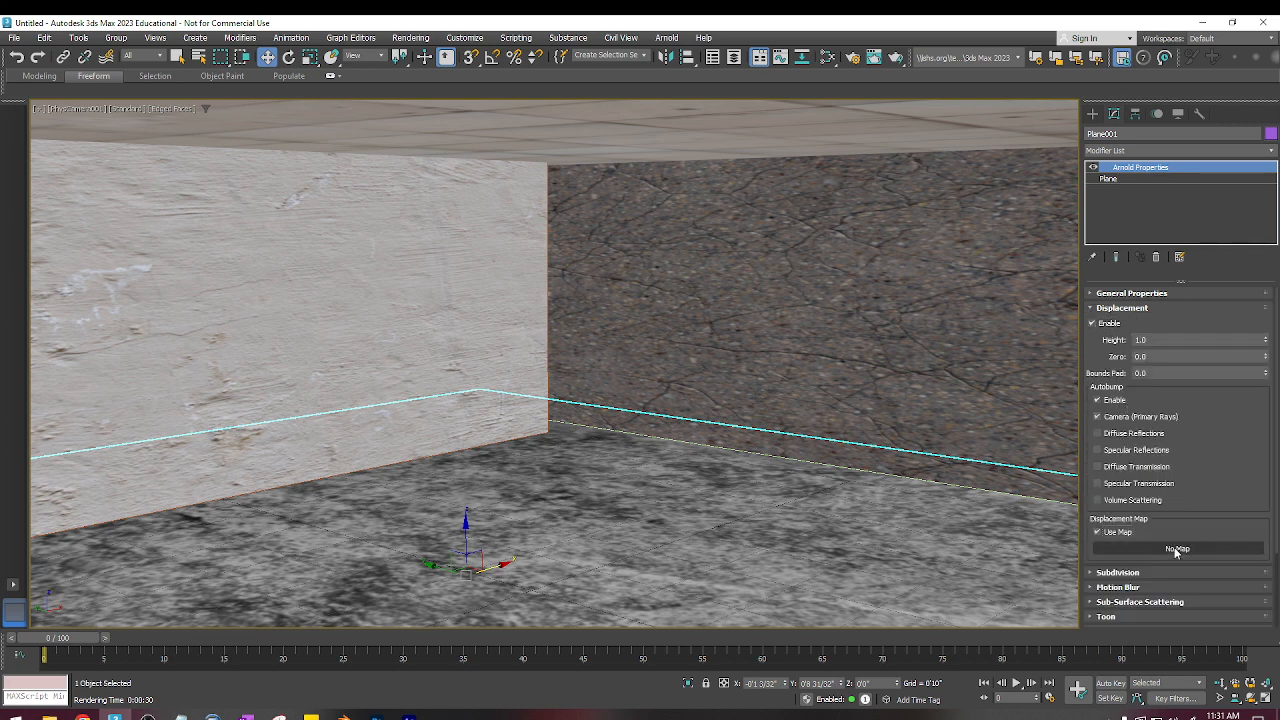
Assign an OSL Bitmap Lookup using the concrete2 image as the floor's displacement map.
click(1176, 549)
double_click(538, 451)
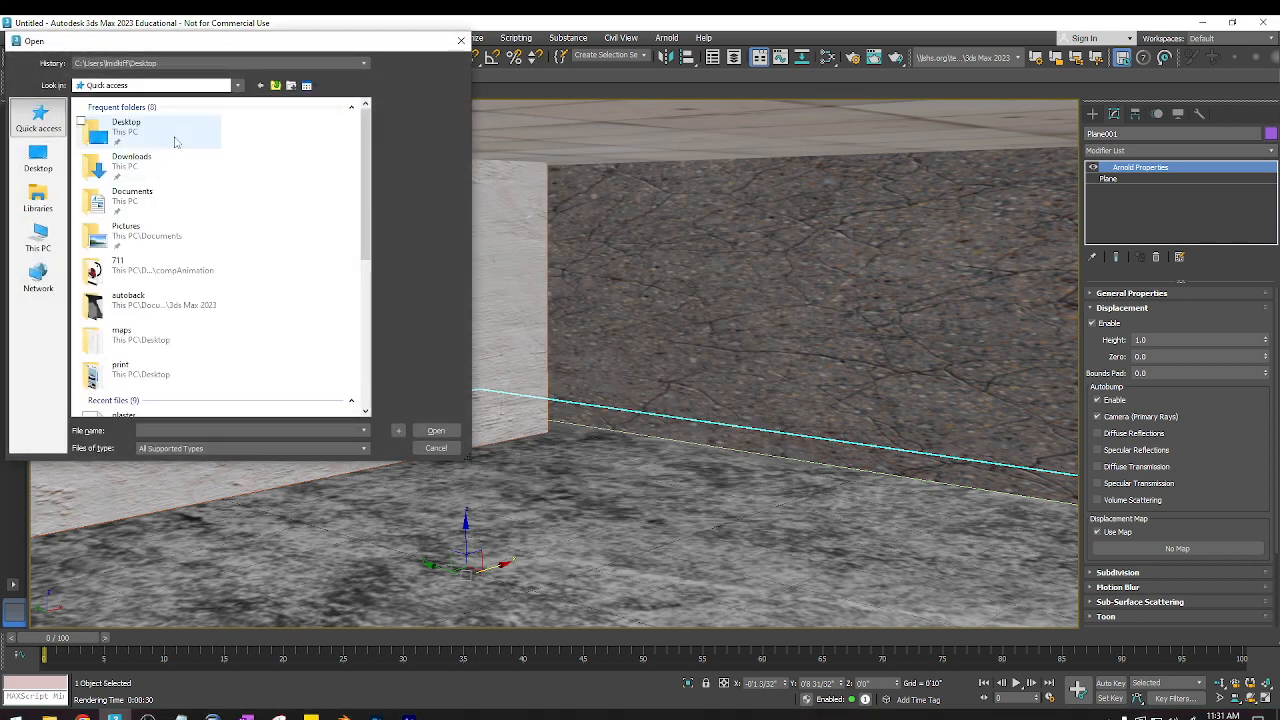
drag(366, 160, 364, 258)
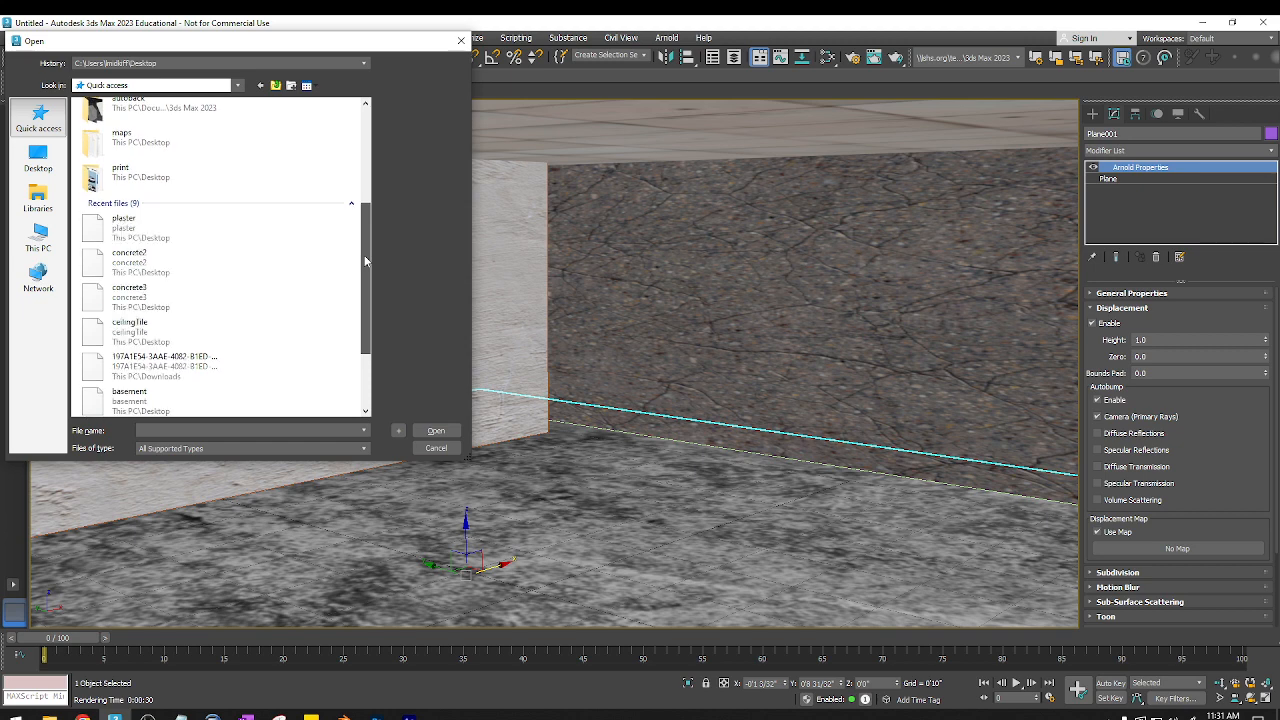
double_click(133, 272)
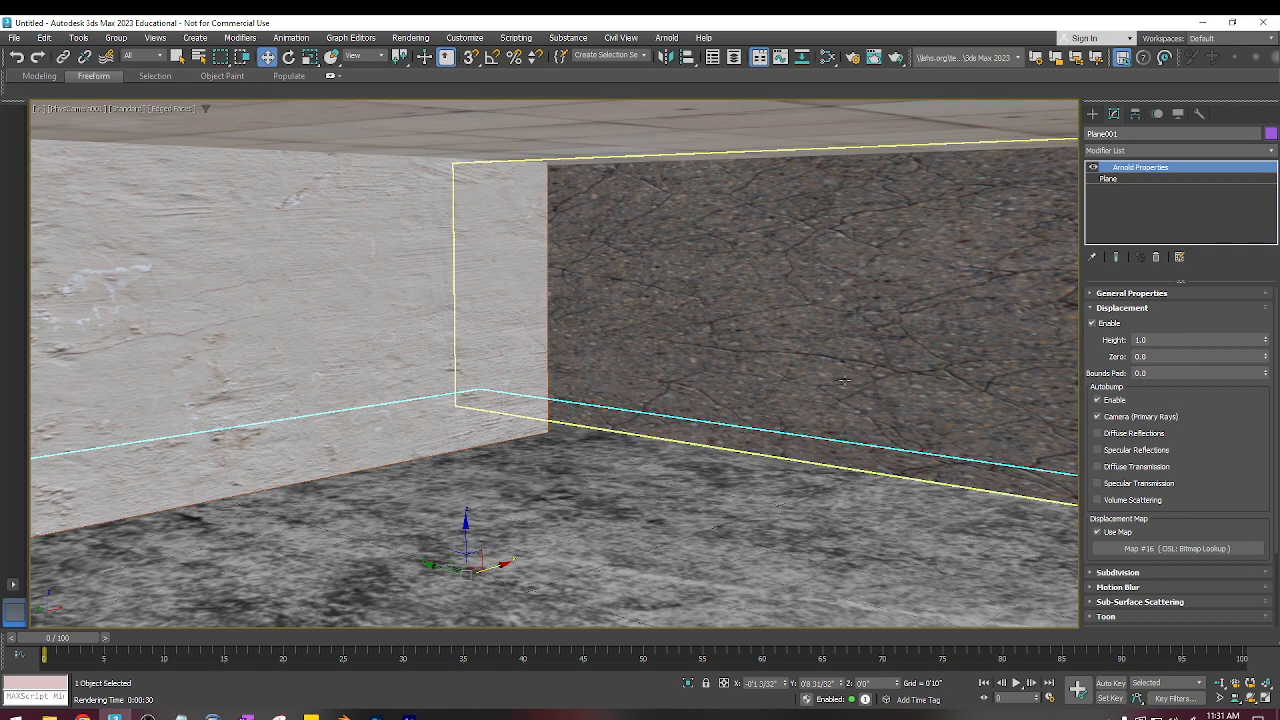
Test render the camera view to check the floor's displacement, and cancel the render.
key(shift+q)
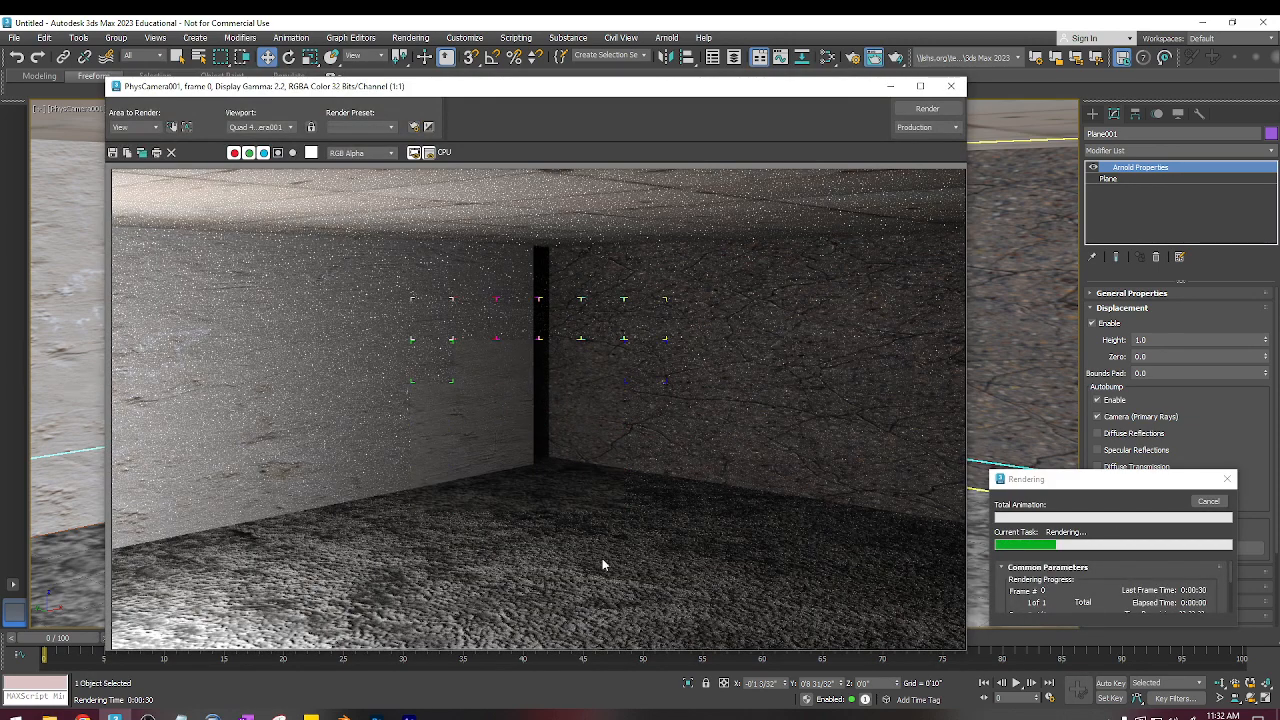
click(951, 86)
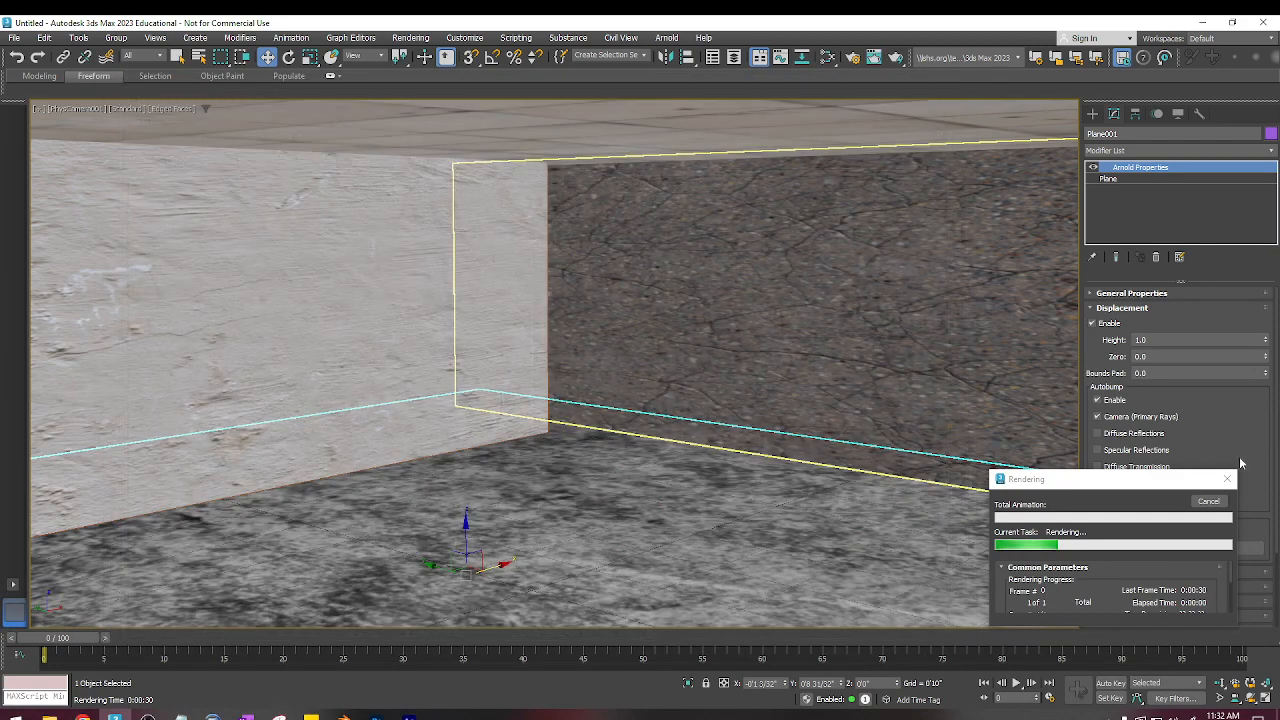
click(1228, 479)
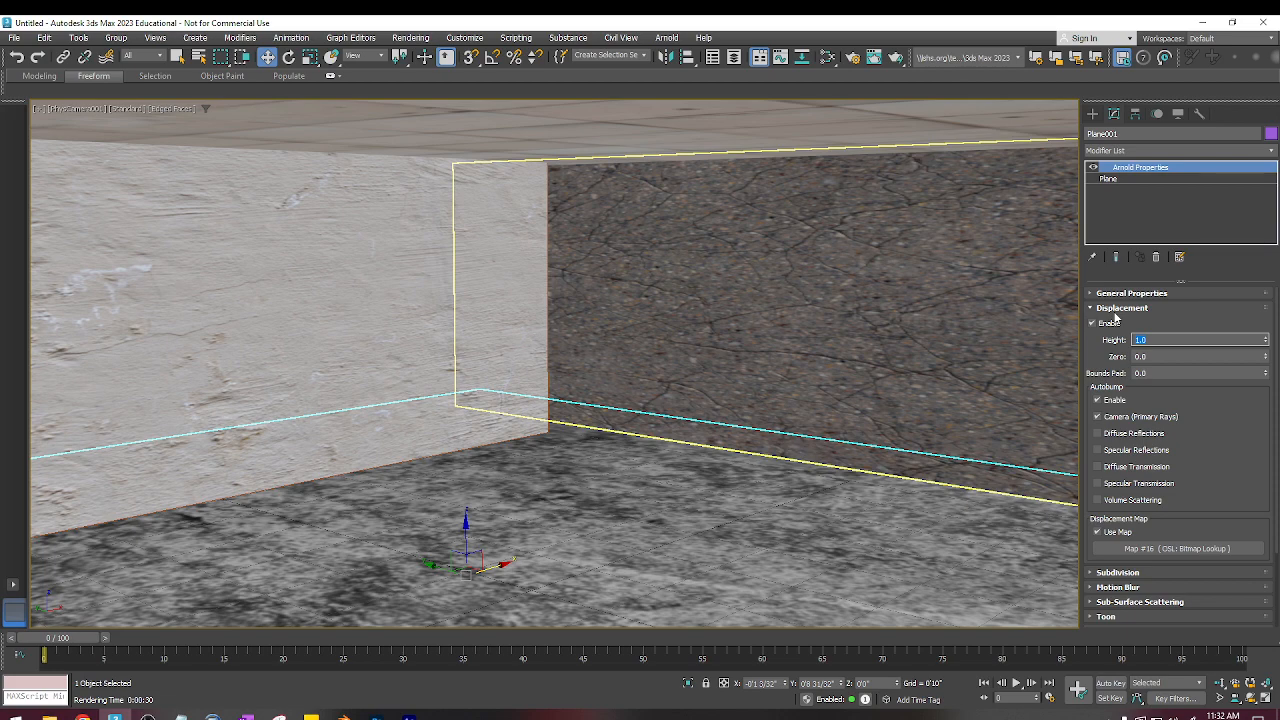
Set the floor's displacement height to 0.3 and render the camera view.
key(Return)
key(shift+q)
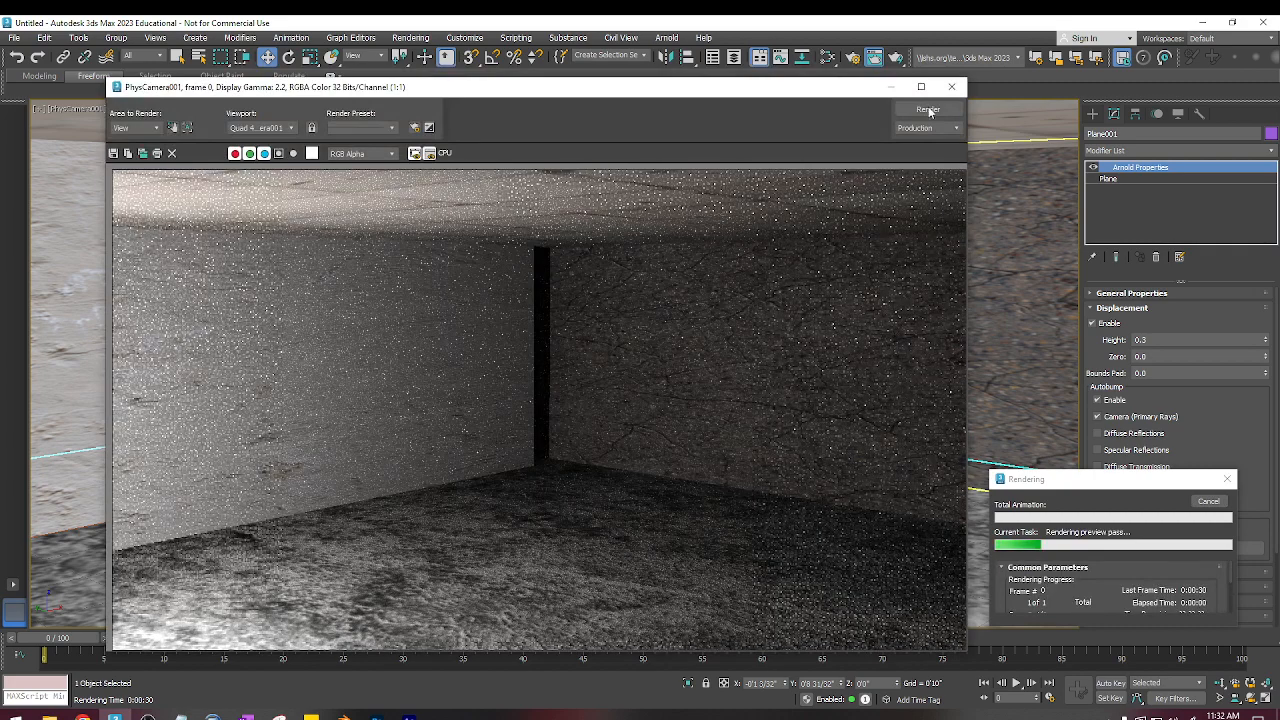
Cancel the running render and check the object properties of the dark concrete wall box.
click(951, 86)
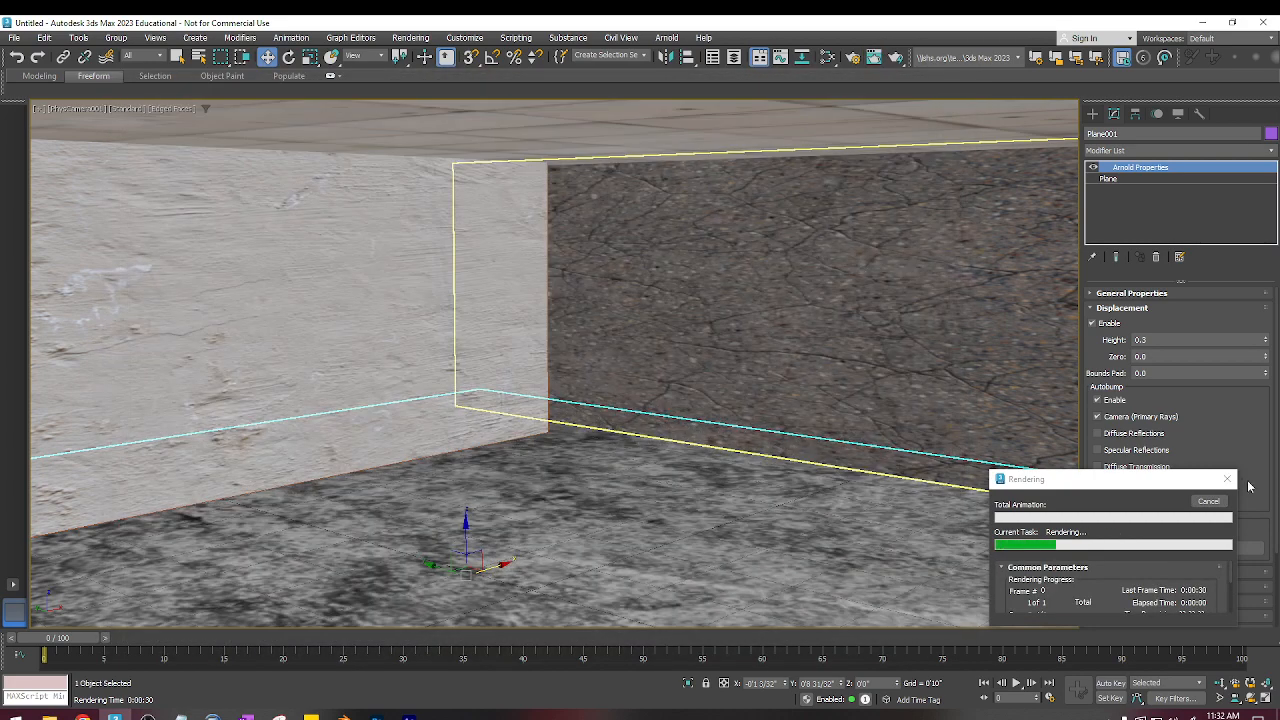
click(1209, 501)
click(736, 322)
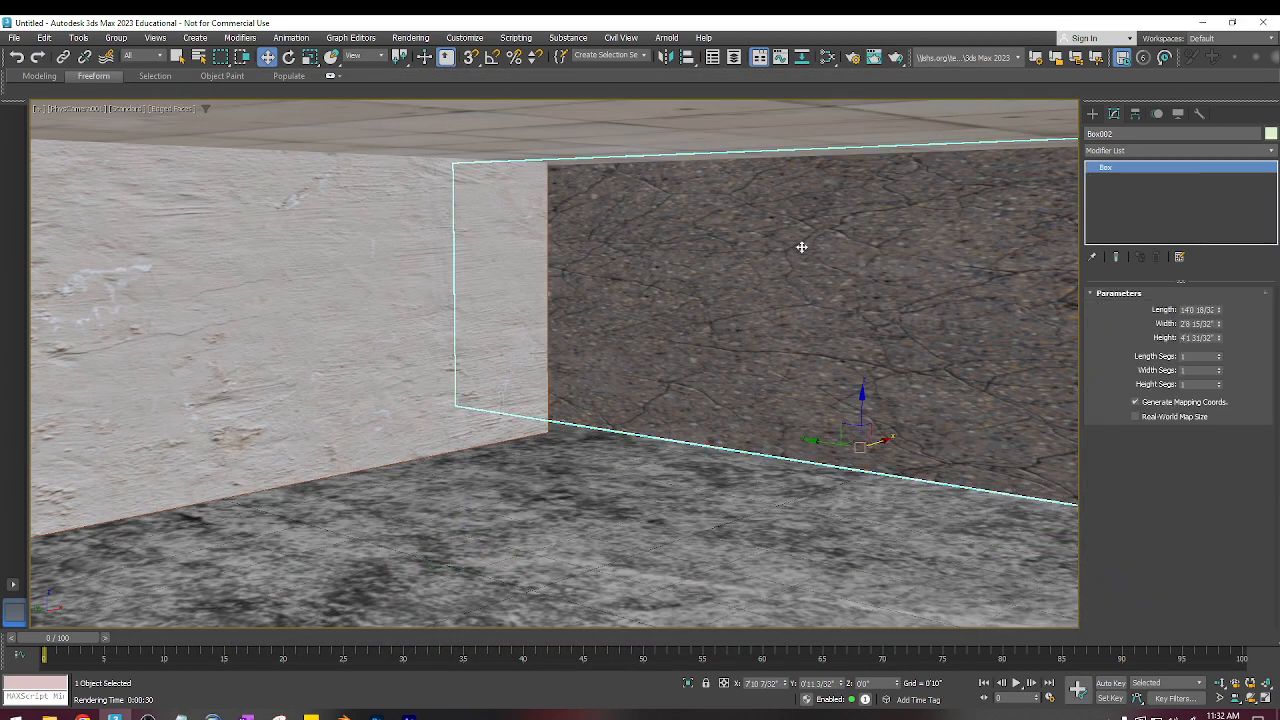
right_click(792, 240)
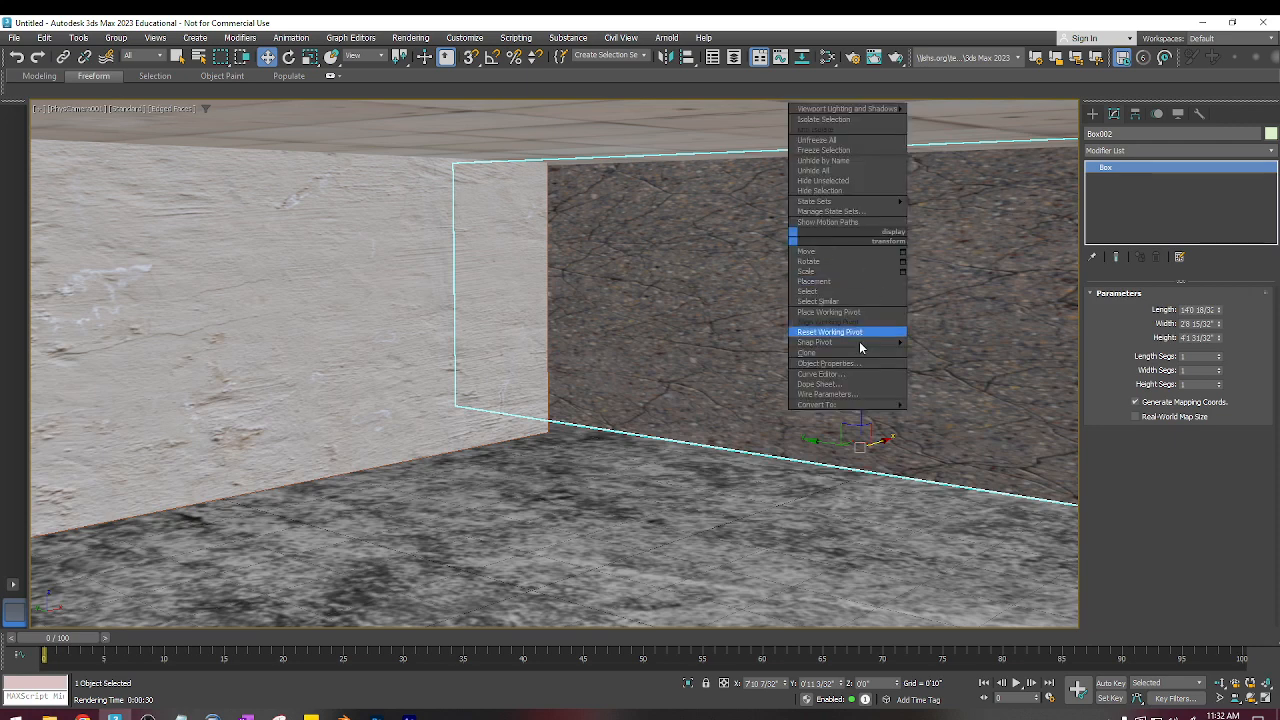
click(826, 363)
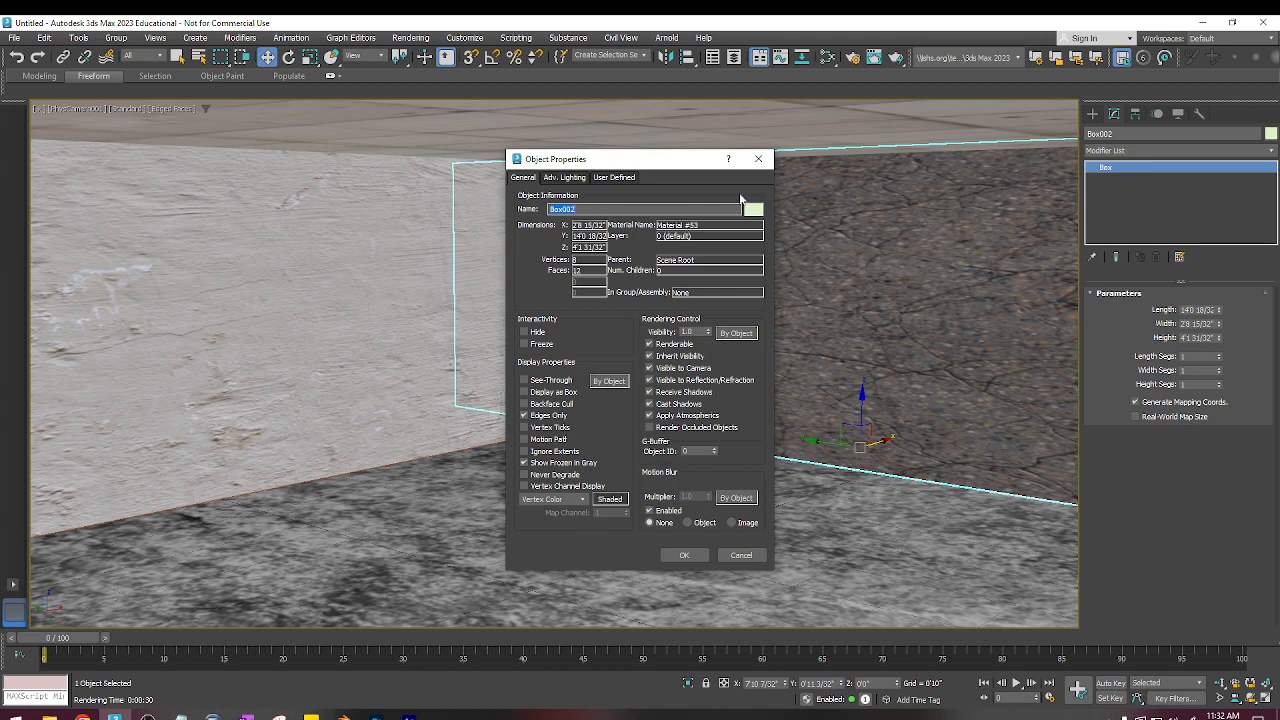
click(758, 159)
Inspect the dark wall's material and its bitmap map in the Slate Material Editor to identify the image file it uses.
key(m)
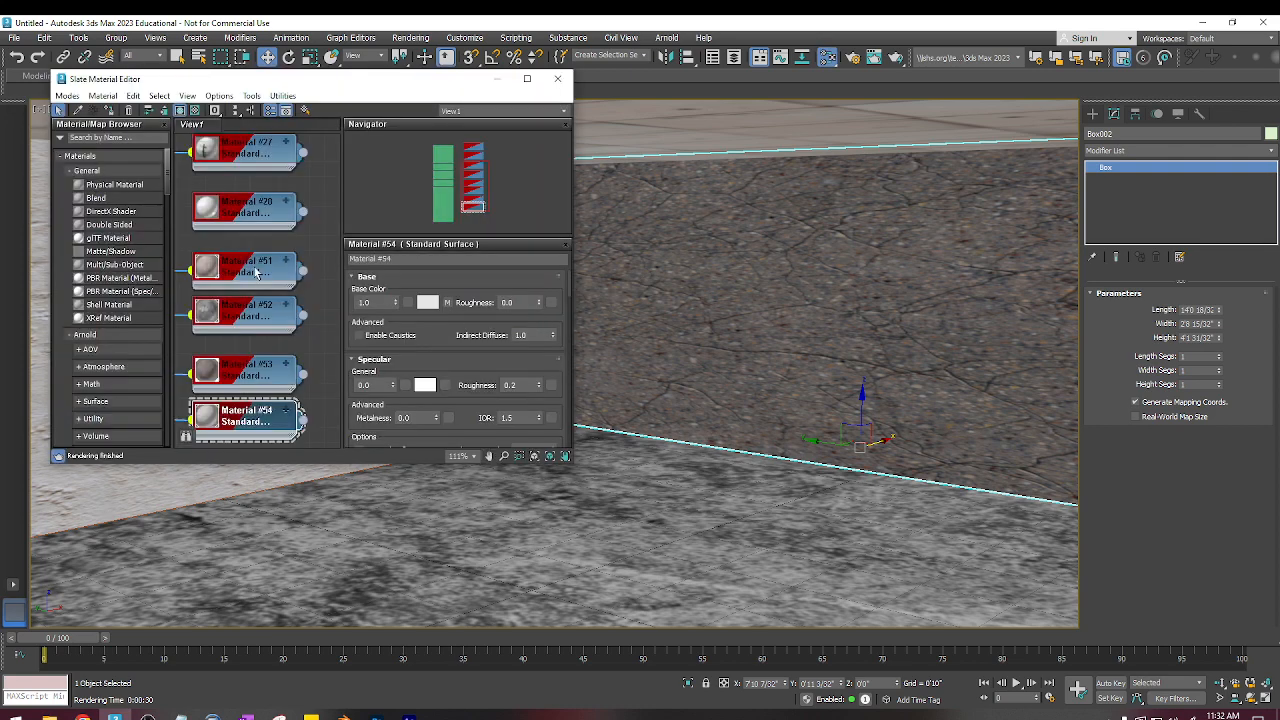
double_click(272, 368)
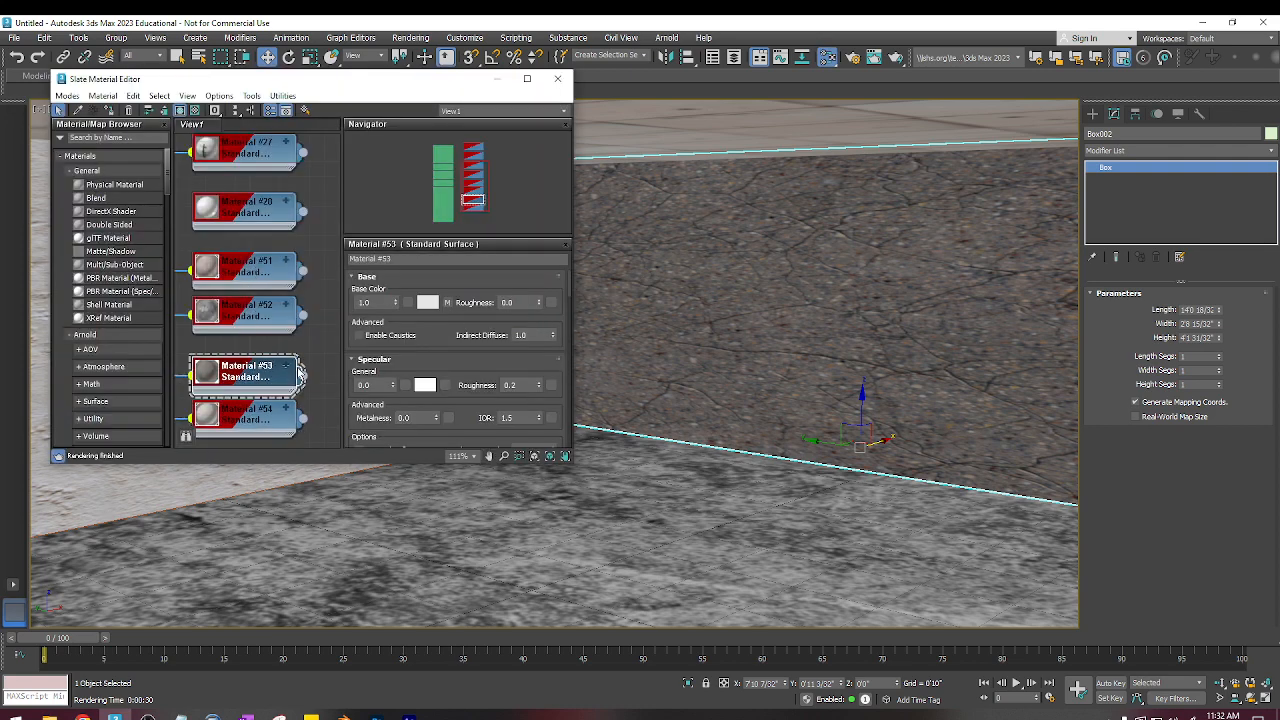
middle_drag(247, 355, 399, 332)
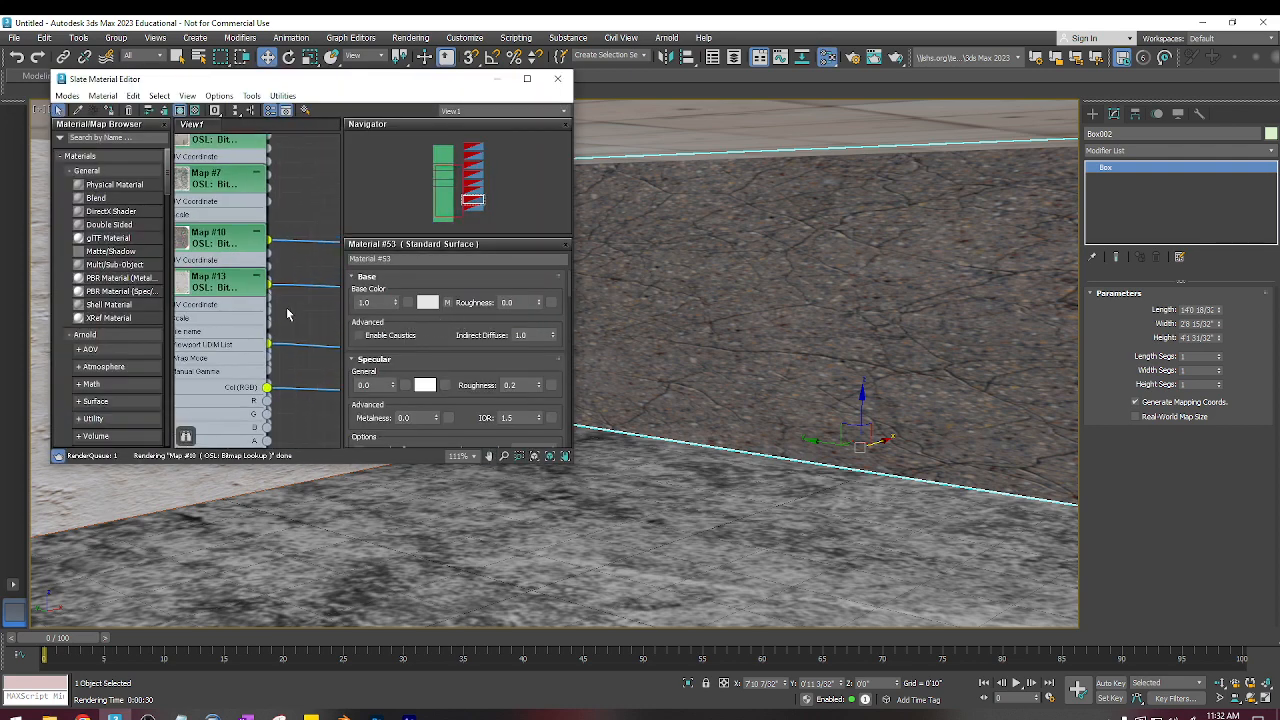
middle_drag(308, 331, 268, 283)
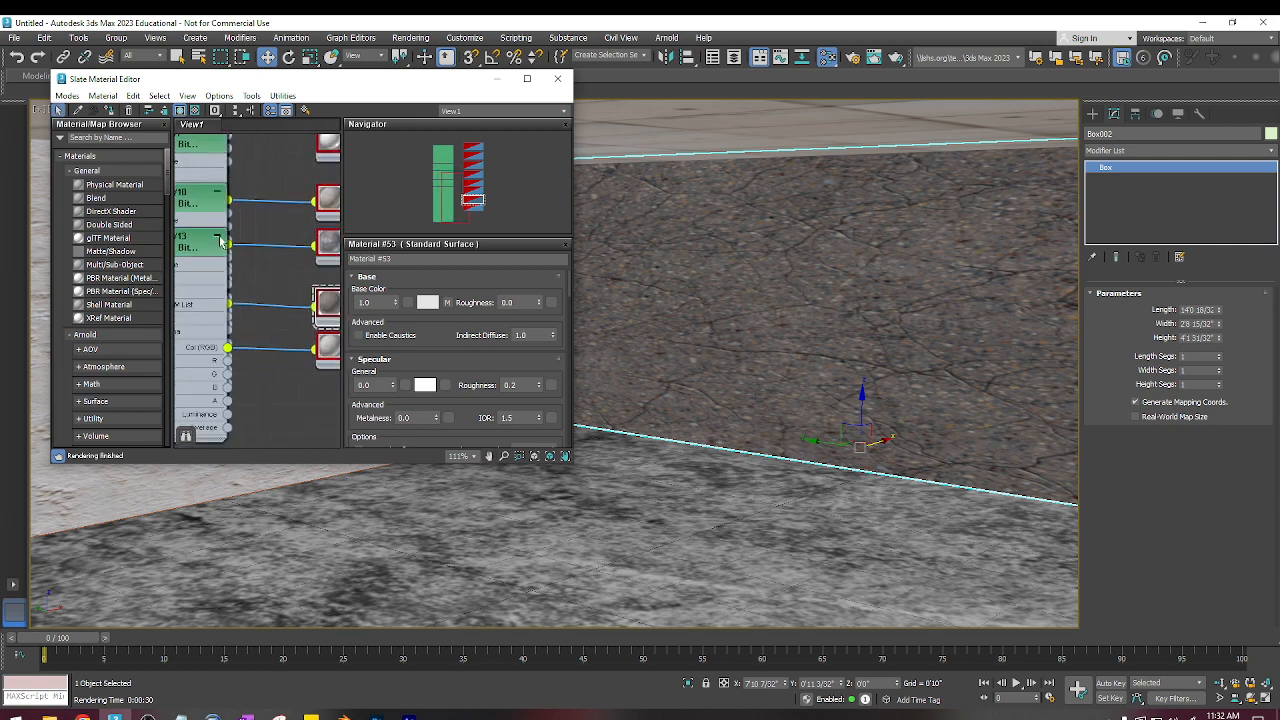
click(219, 237)
drag(213, 244, 270, 146)
double_click(207, 212)
drag(207, 212, 283, 318)
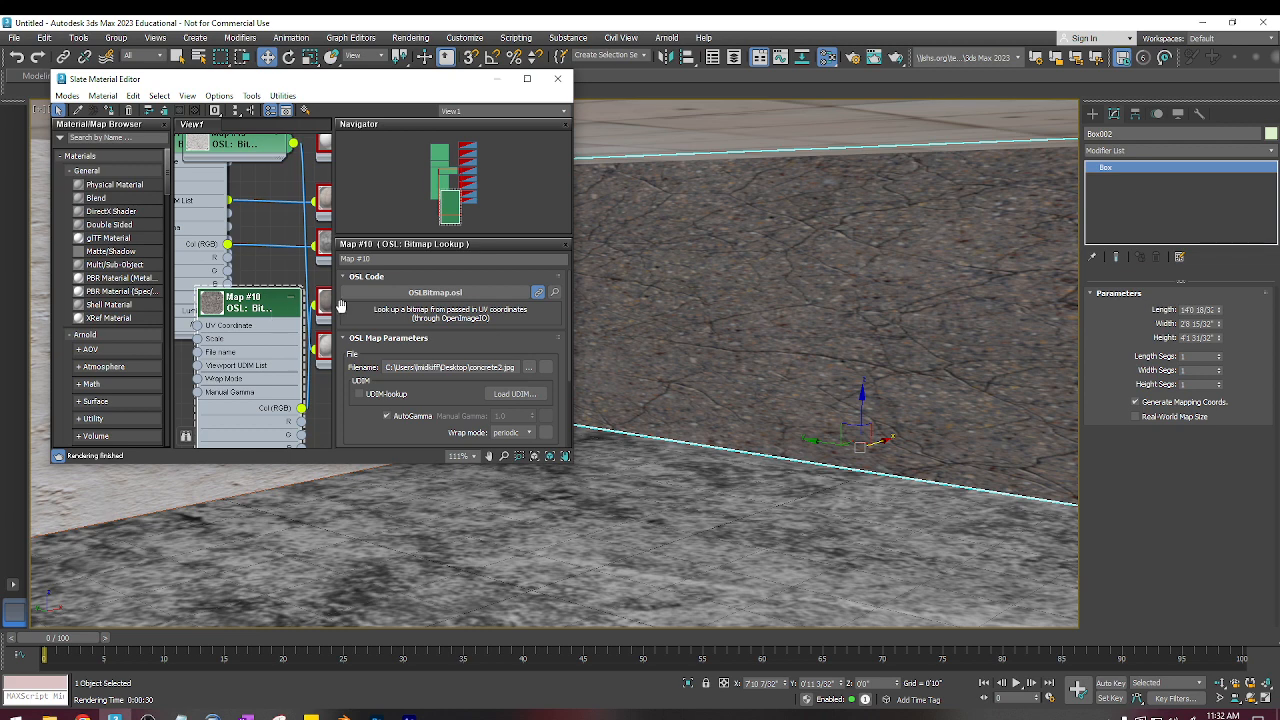
click(557, 78)
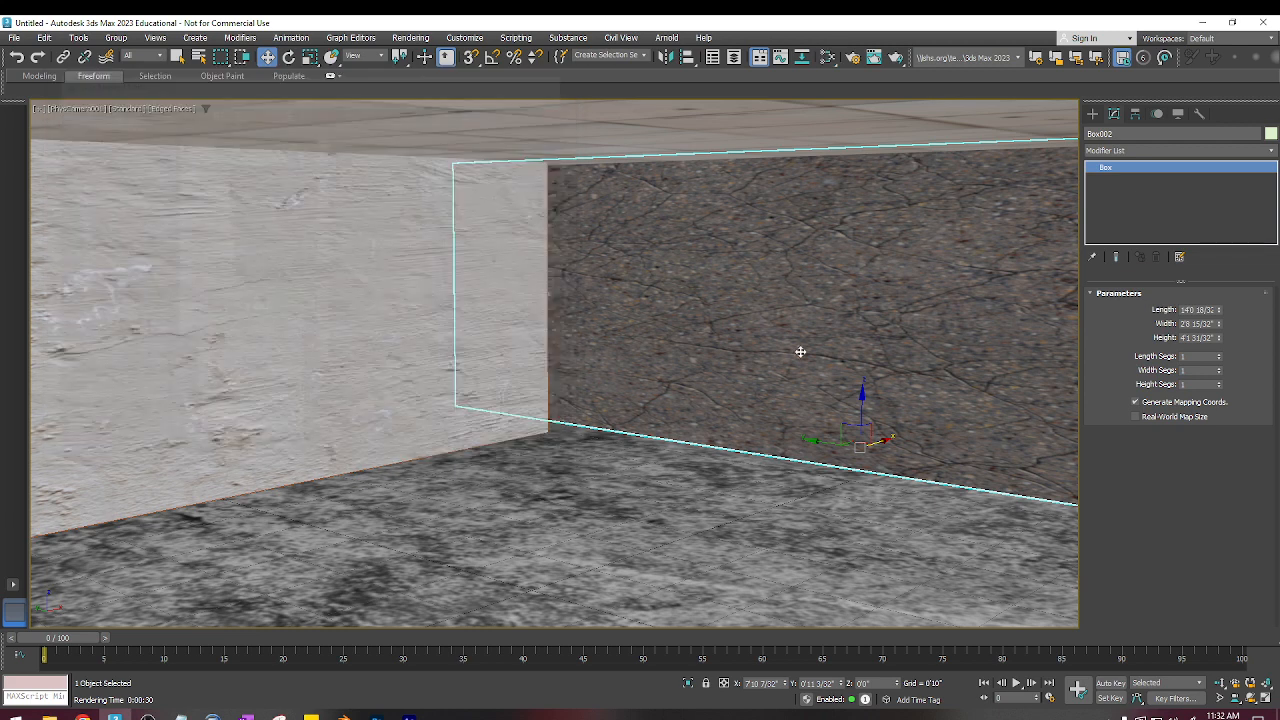
Add an Arnold Properties modifier to the dark wall box and enable its displacement with a displacement map.
click(1123, 151)
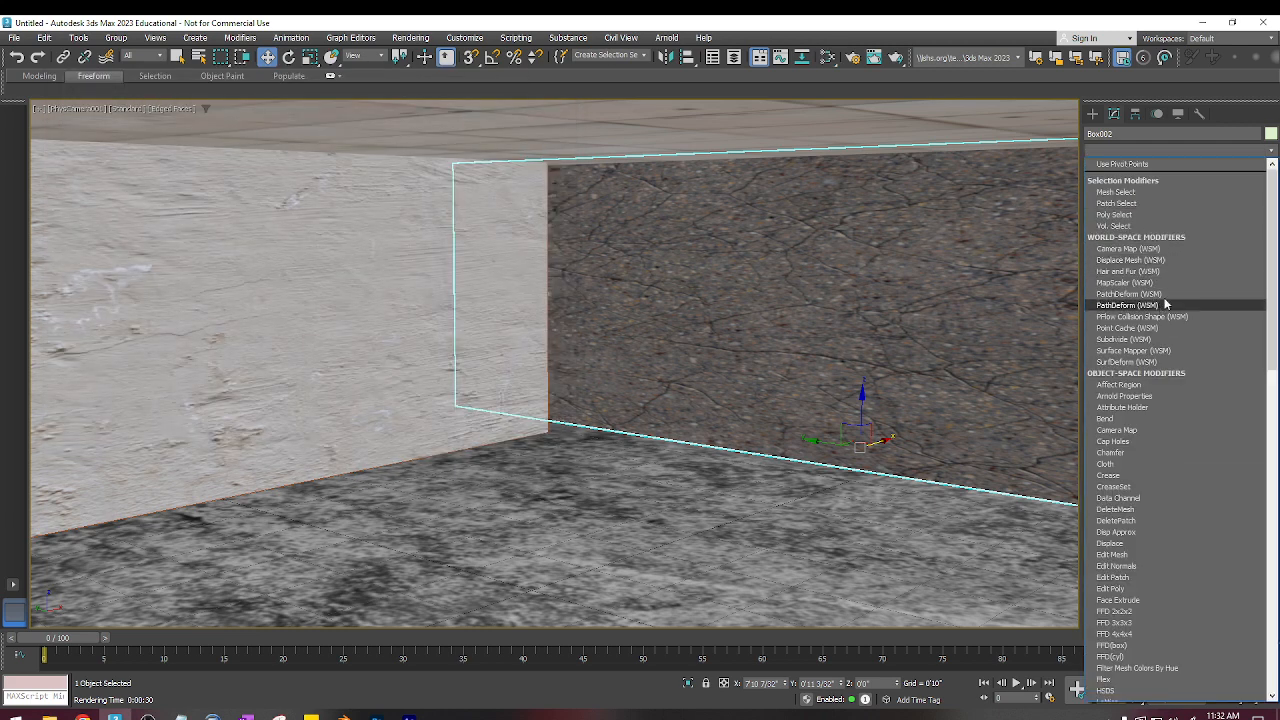
click(1158, 396)
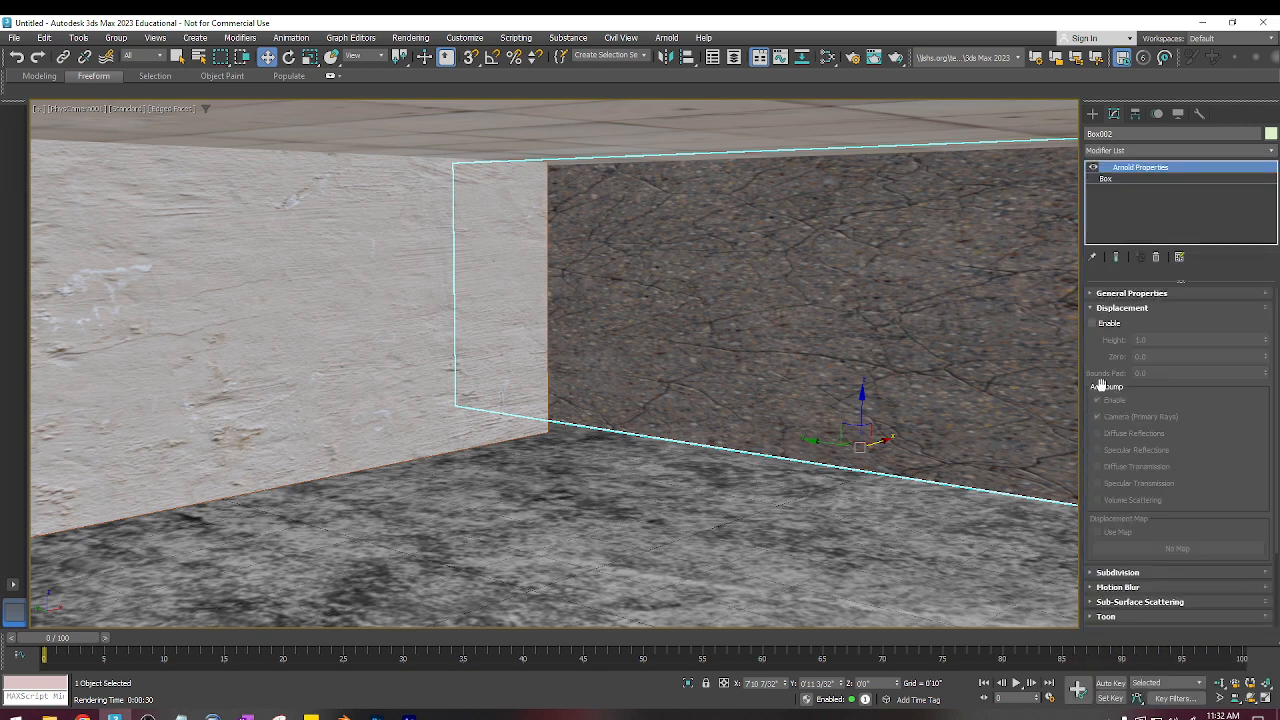
click(1093, 324)
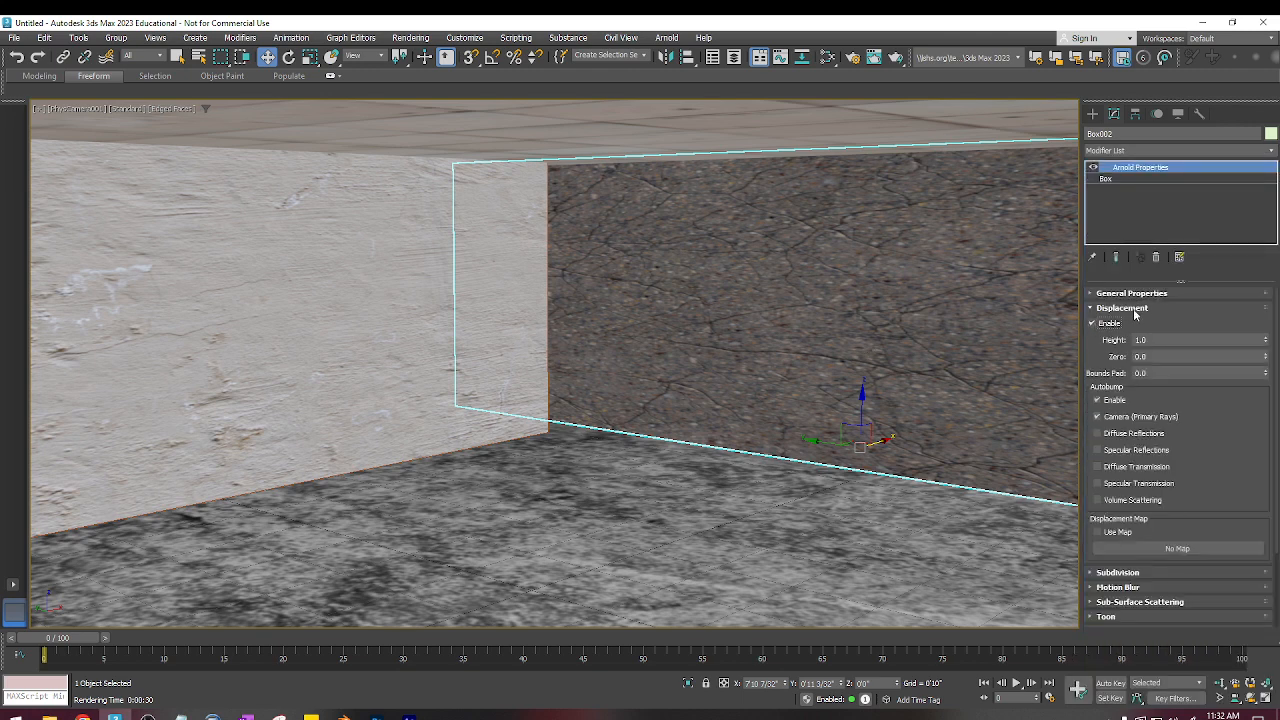
click(1097, 532)
Assign an OSL Bitmap Lookup using the concrete2 image as the dark wall's displacement map and test render the camera view.
click(1136, 550)
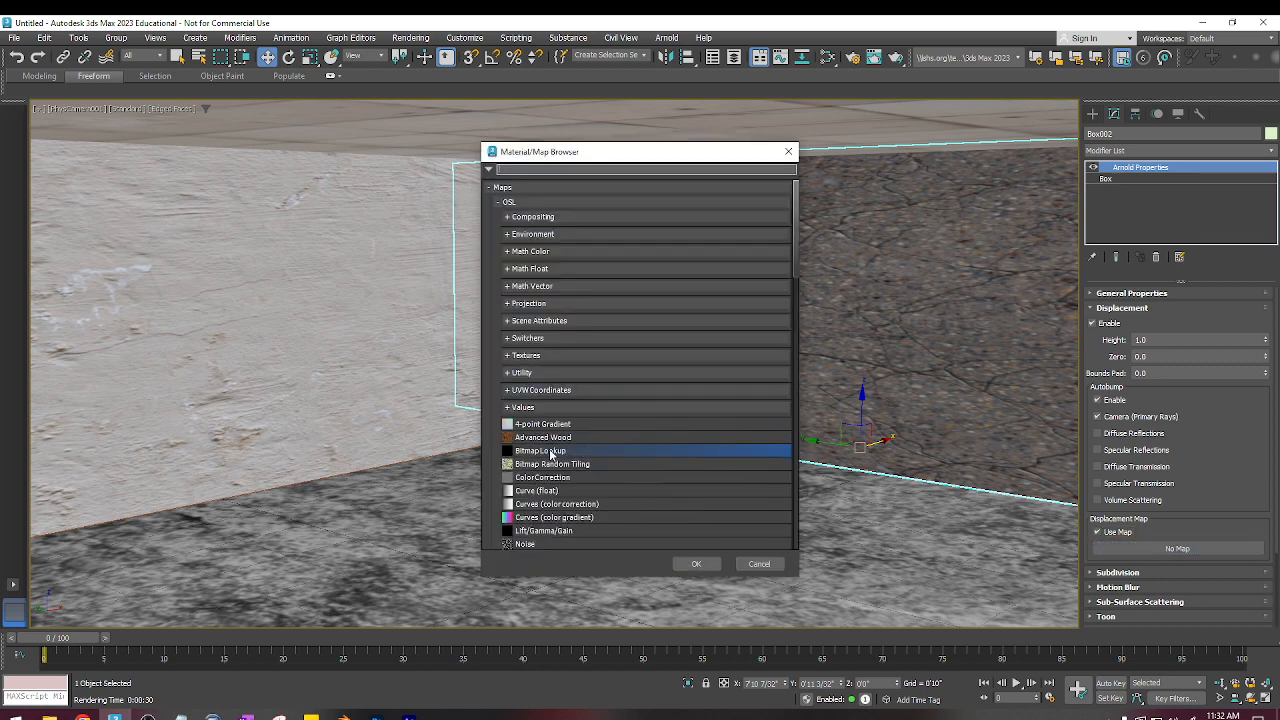
double_click(549, 451)
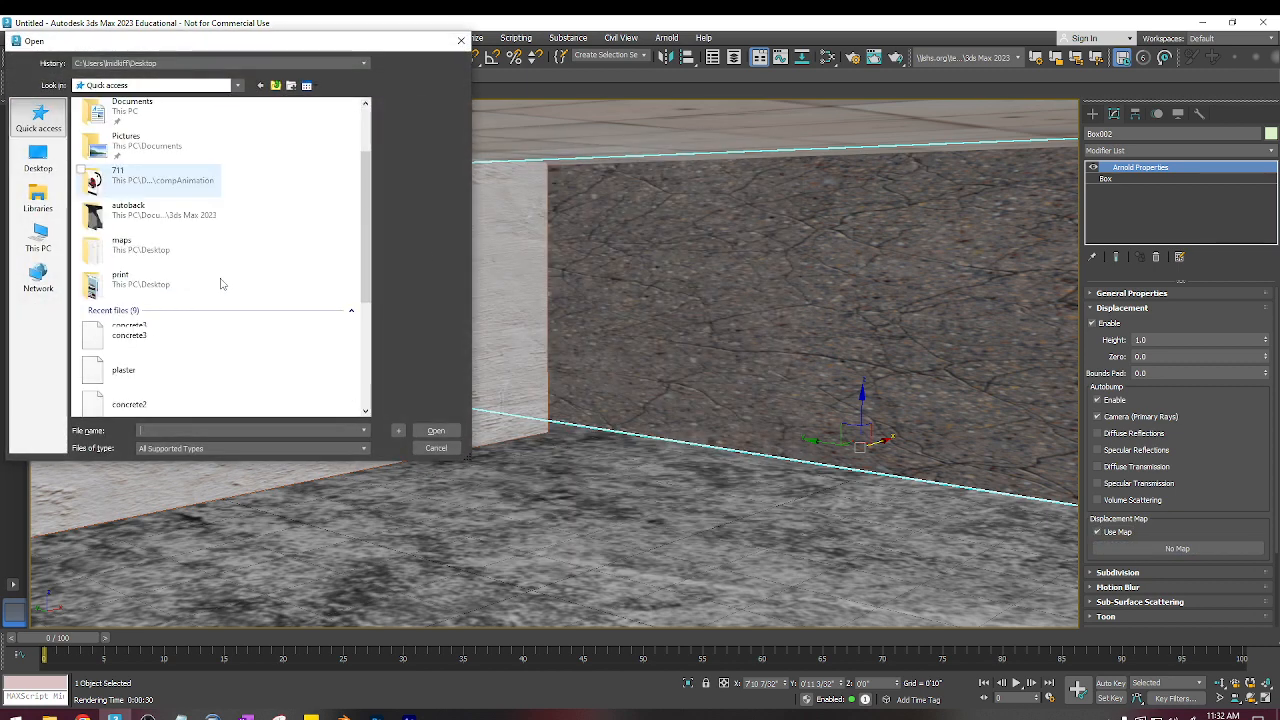
double_click(140, 402)
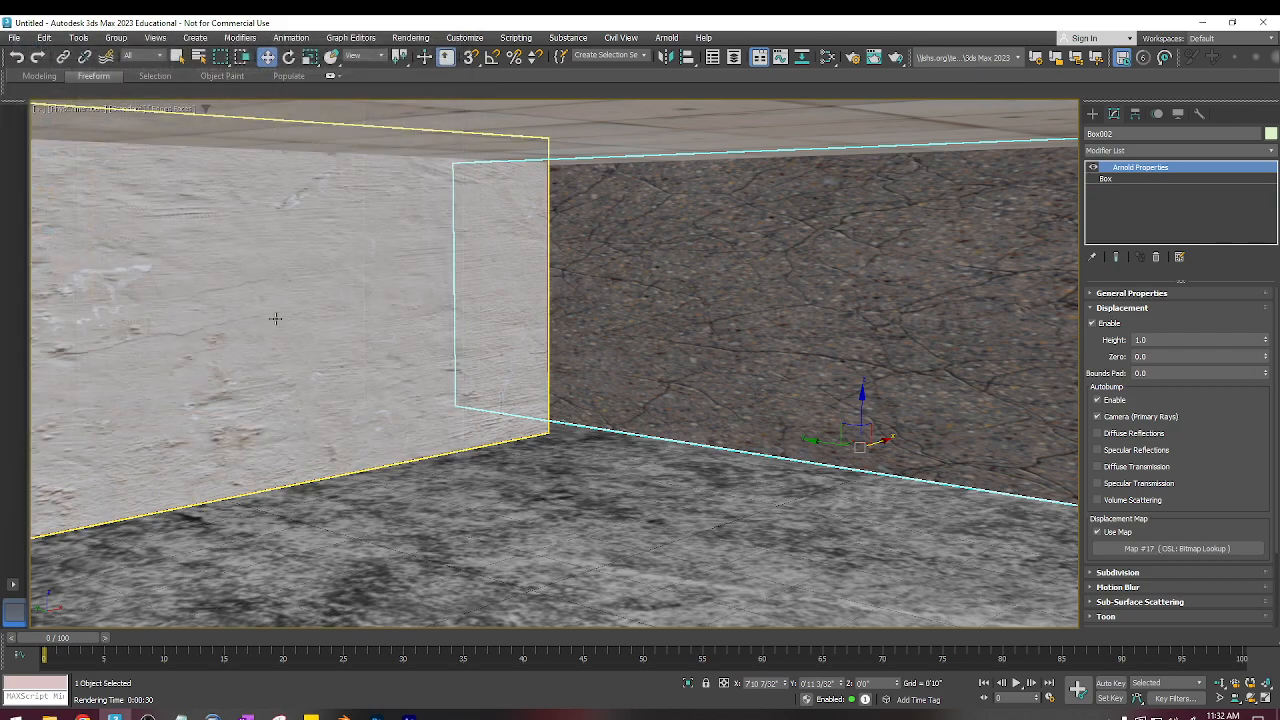
key(shift+q)
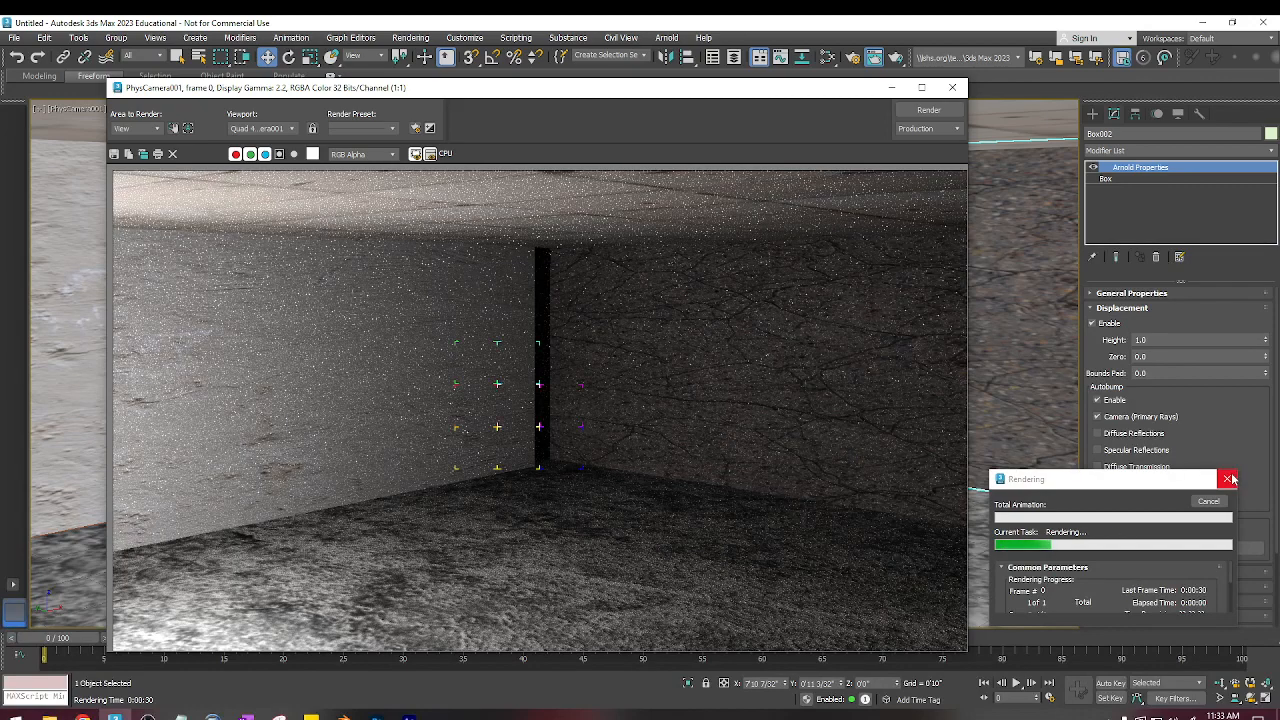
click(952, 87)
Add an Arnold Properties modifier to the ceiling plane and enable its displacement.
click(917, 134)
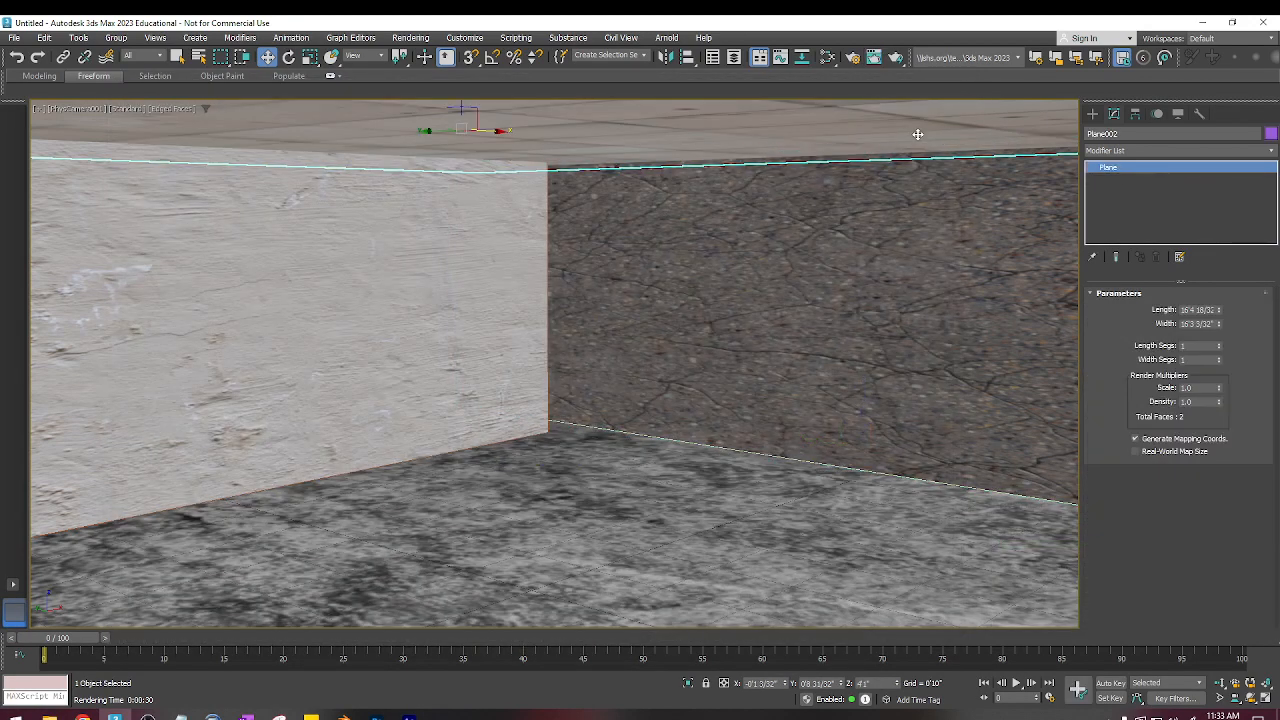
click(1148, 151)
click(1157, 397)
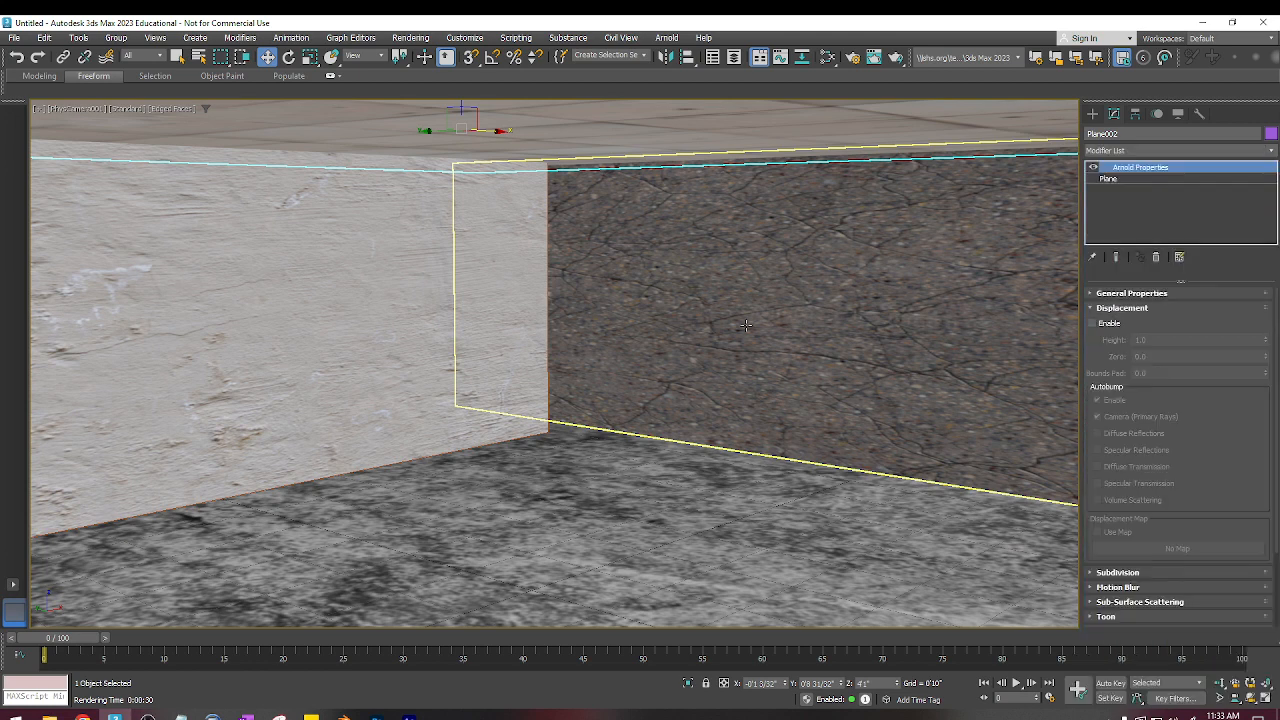
click(1092, 323)
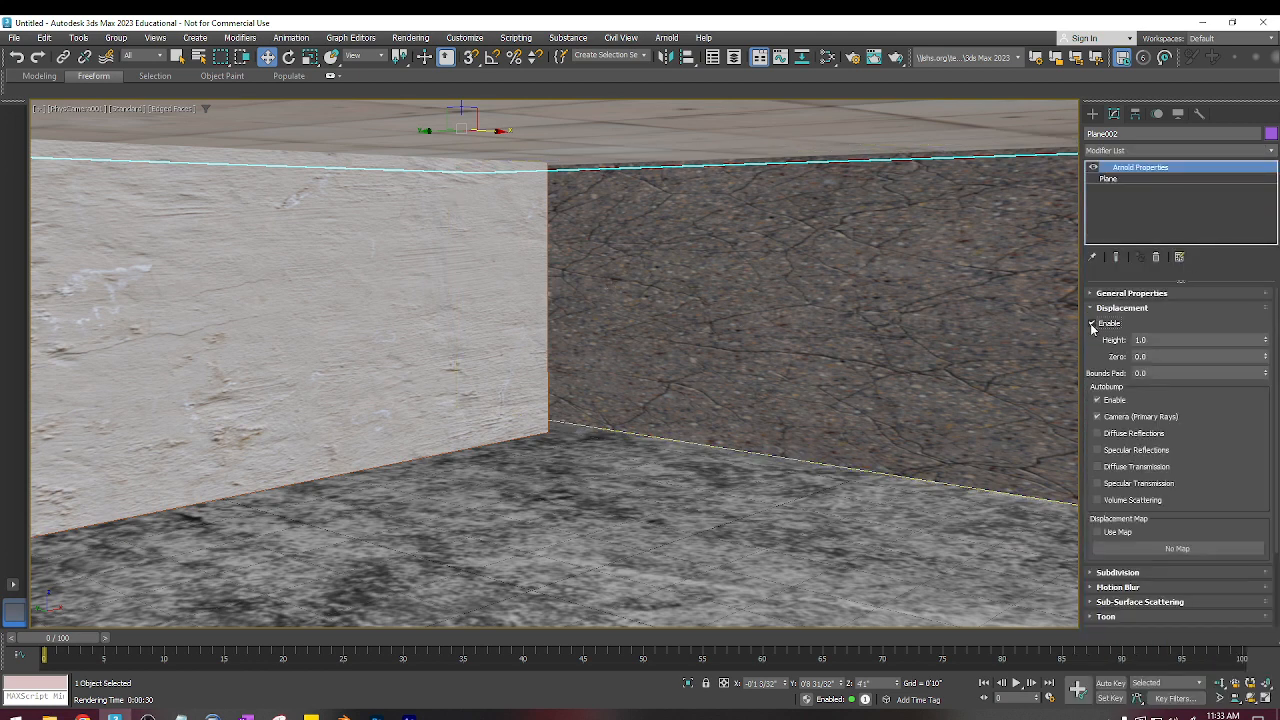
Assign an OSL Bitmap Lookup using the ceiling tile image as the ceiling's displacement map and test render the camera view.
click(1133, 547)
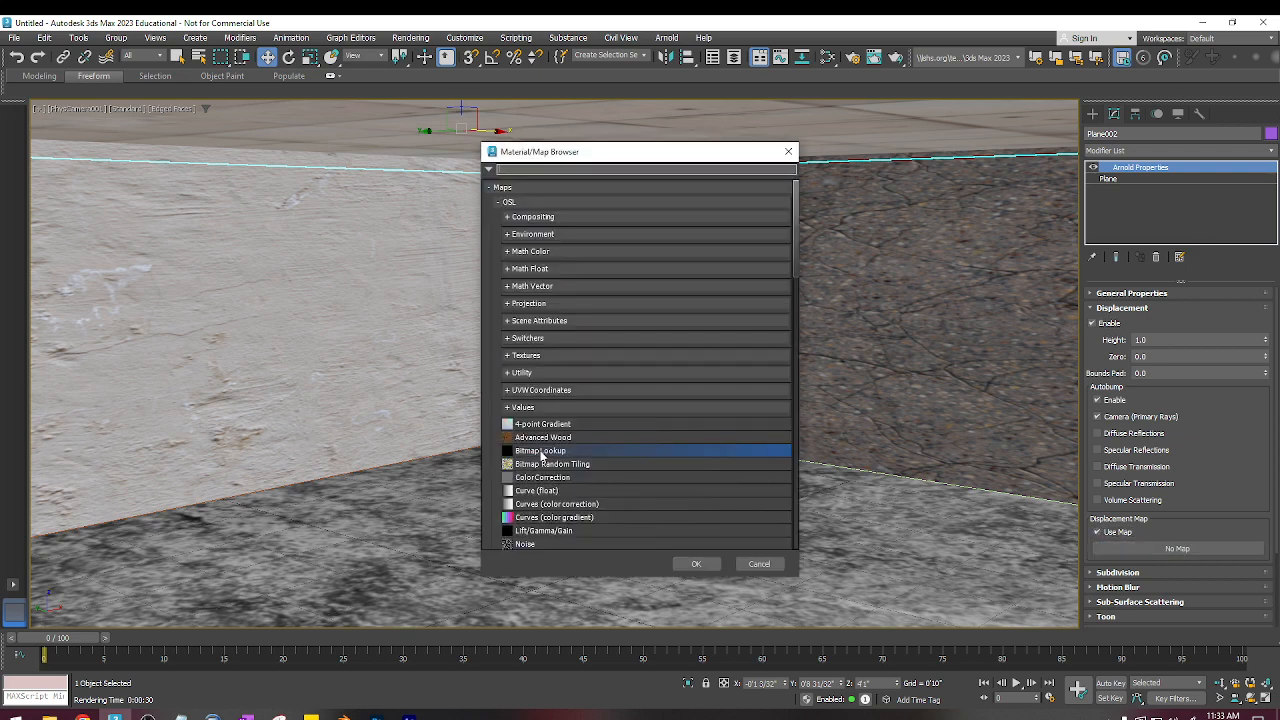
double_click(541, 452)
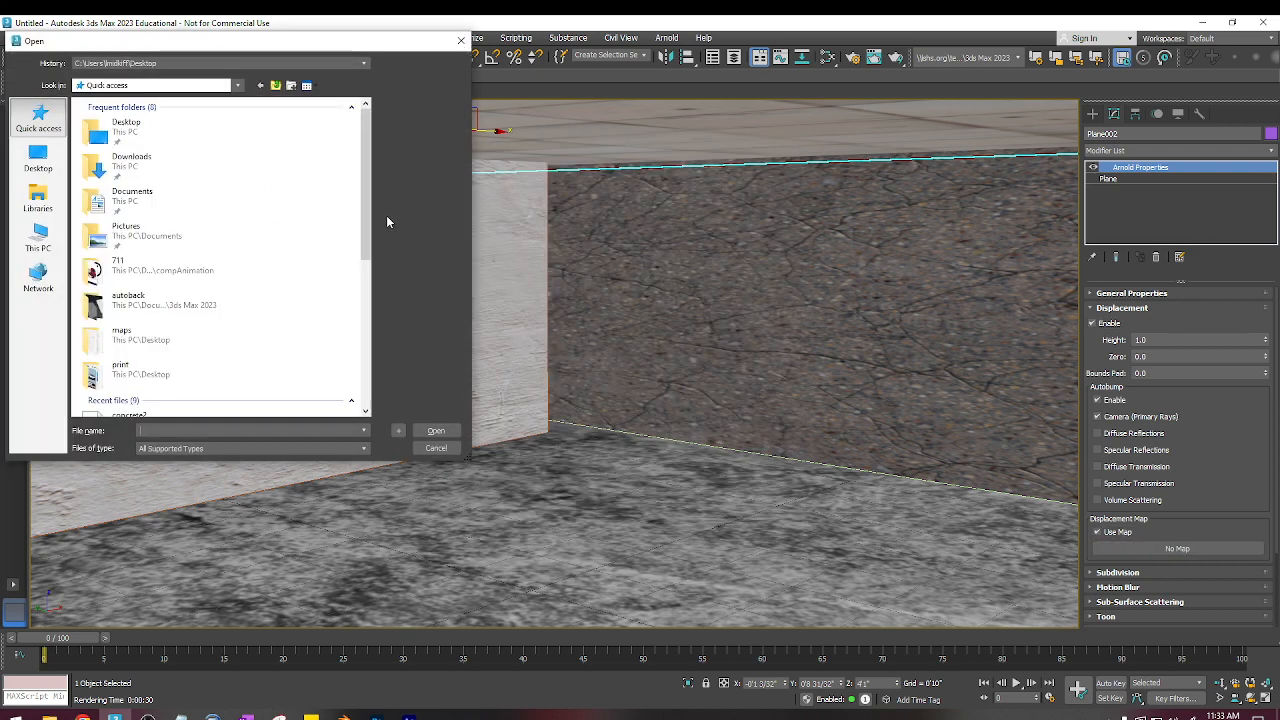
scroll(362, 238, down, 4)
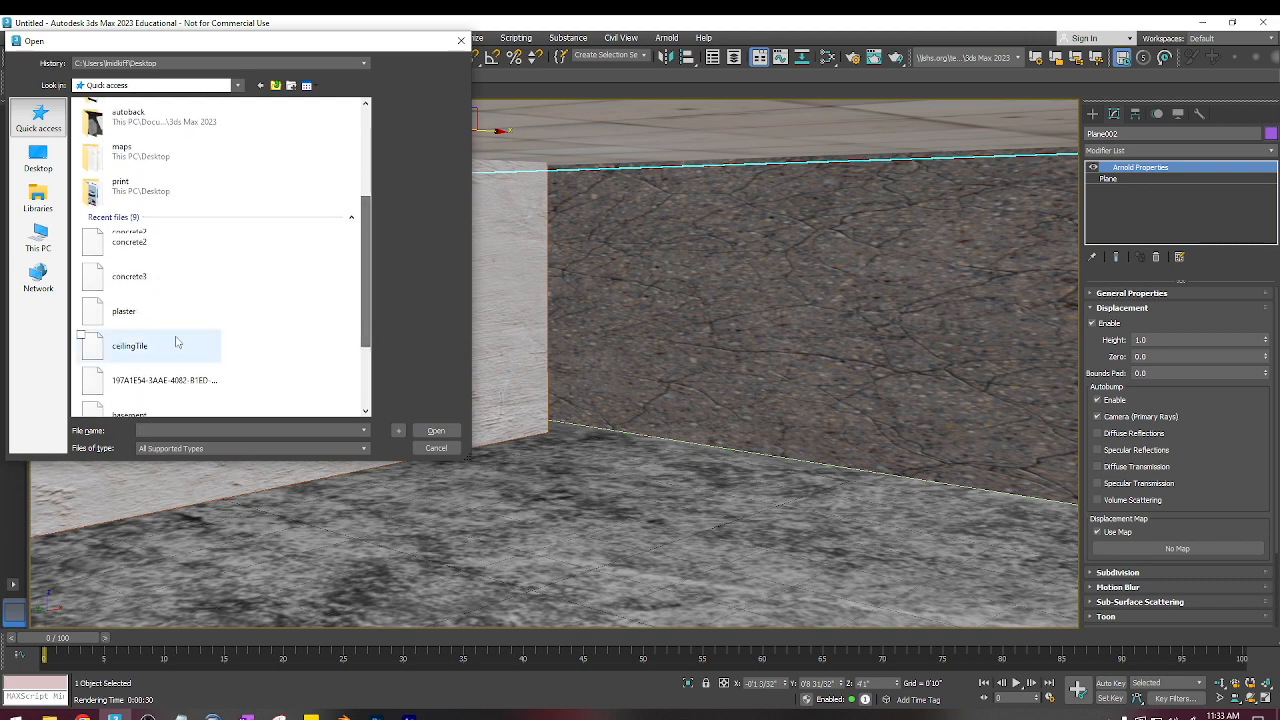
double_click(175, 342)
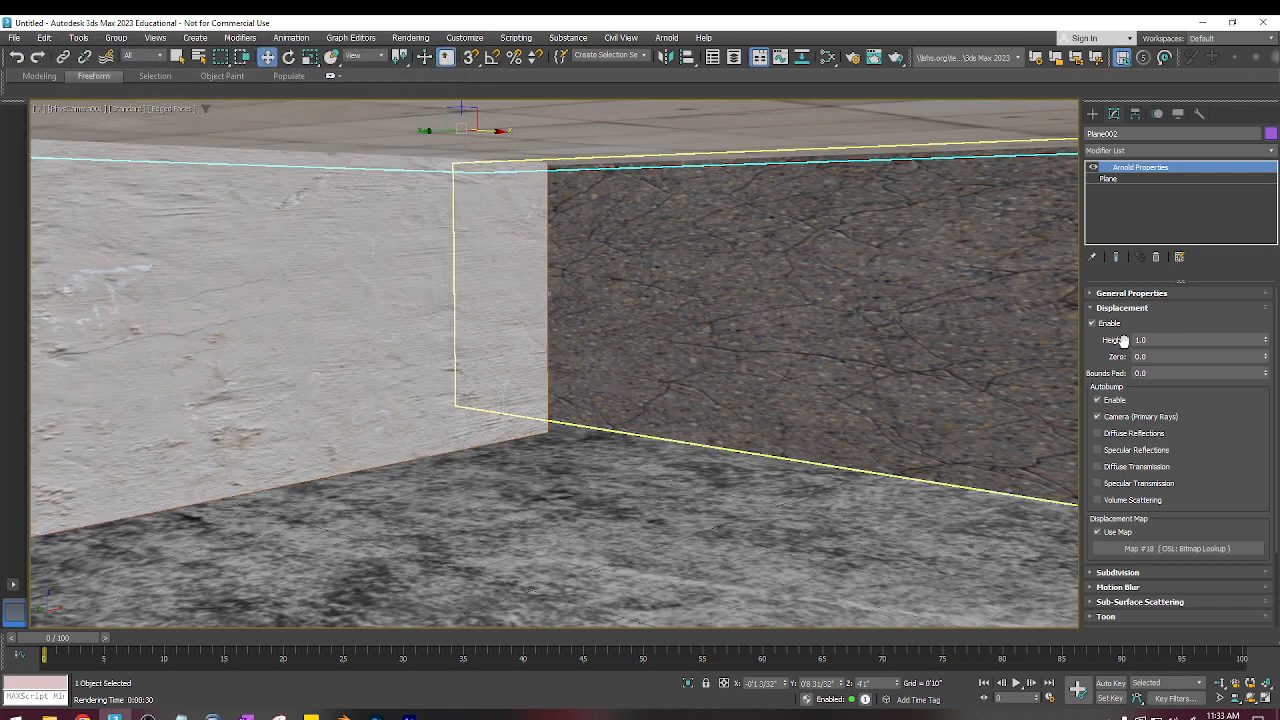
key(shift+q)
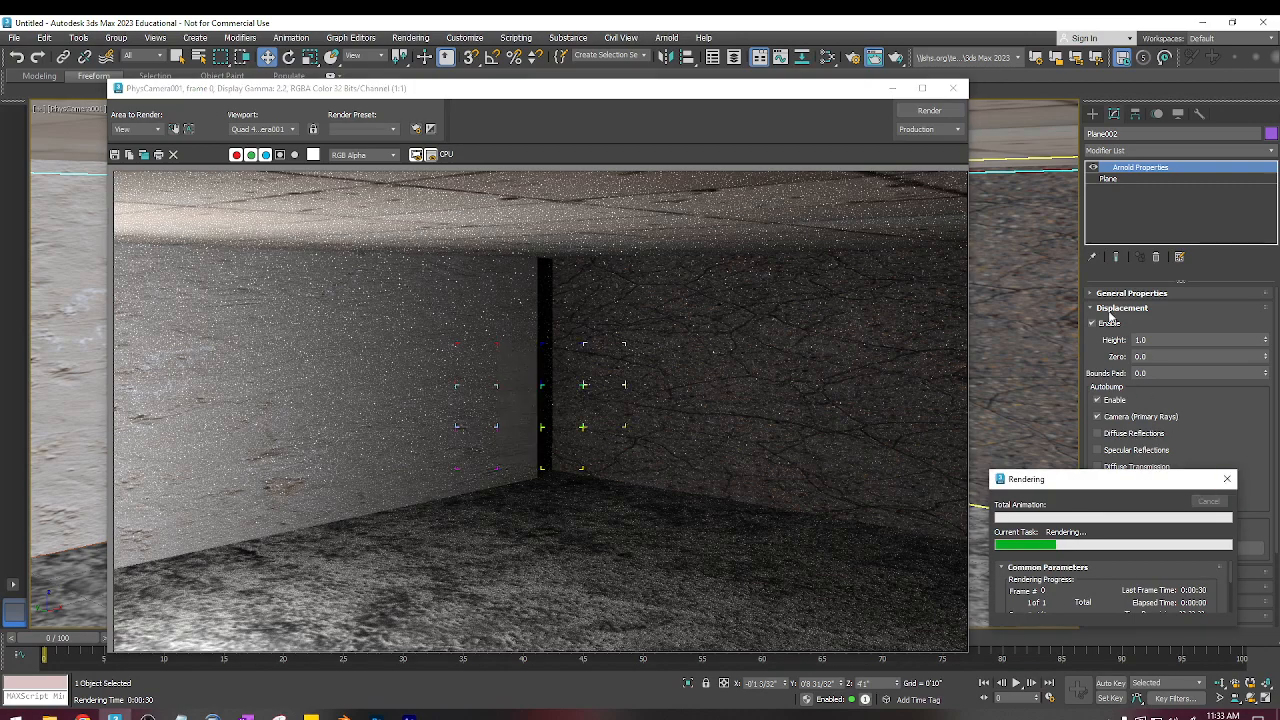
click(953, 88)
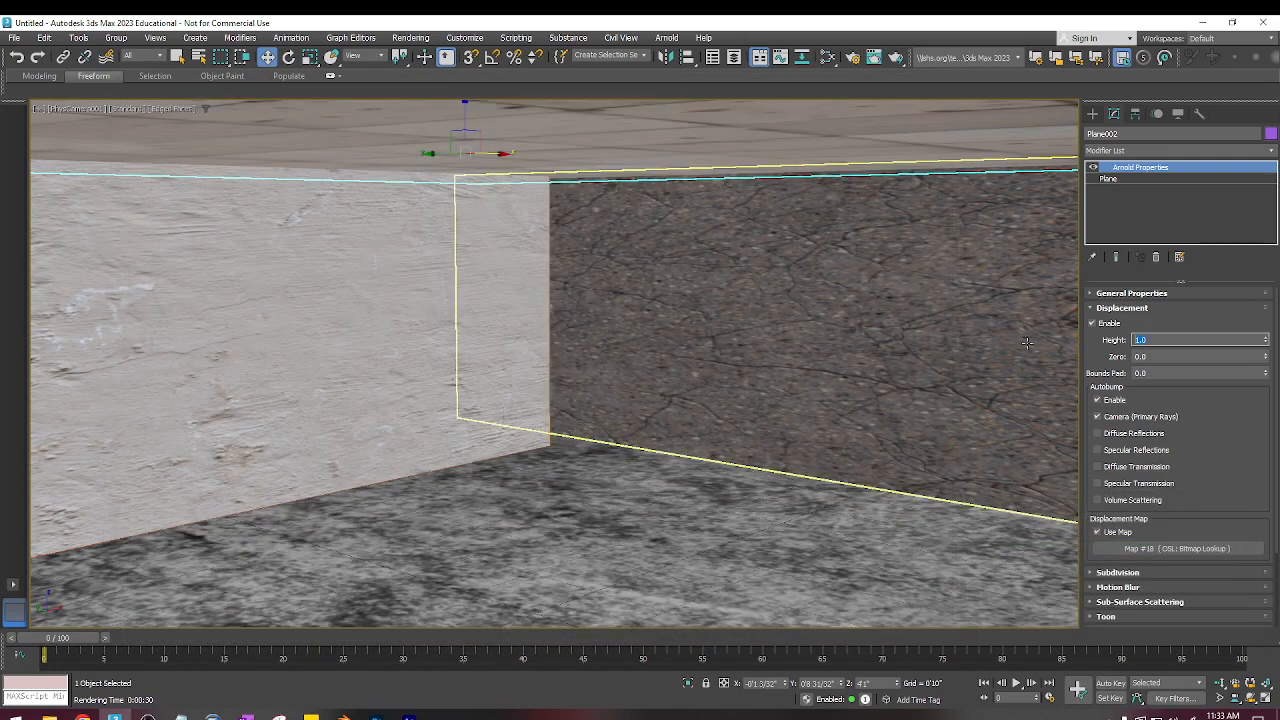
Set the ceiling's displacement height to 5 and test render the camera view.
text(5)
key(Return)
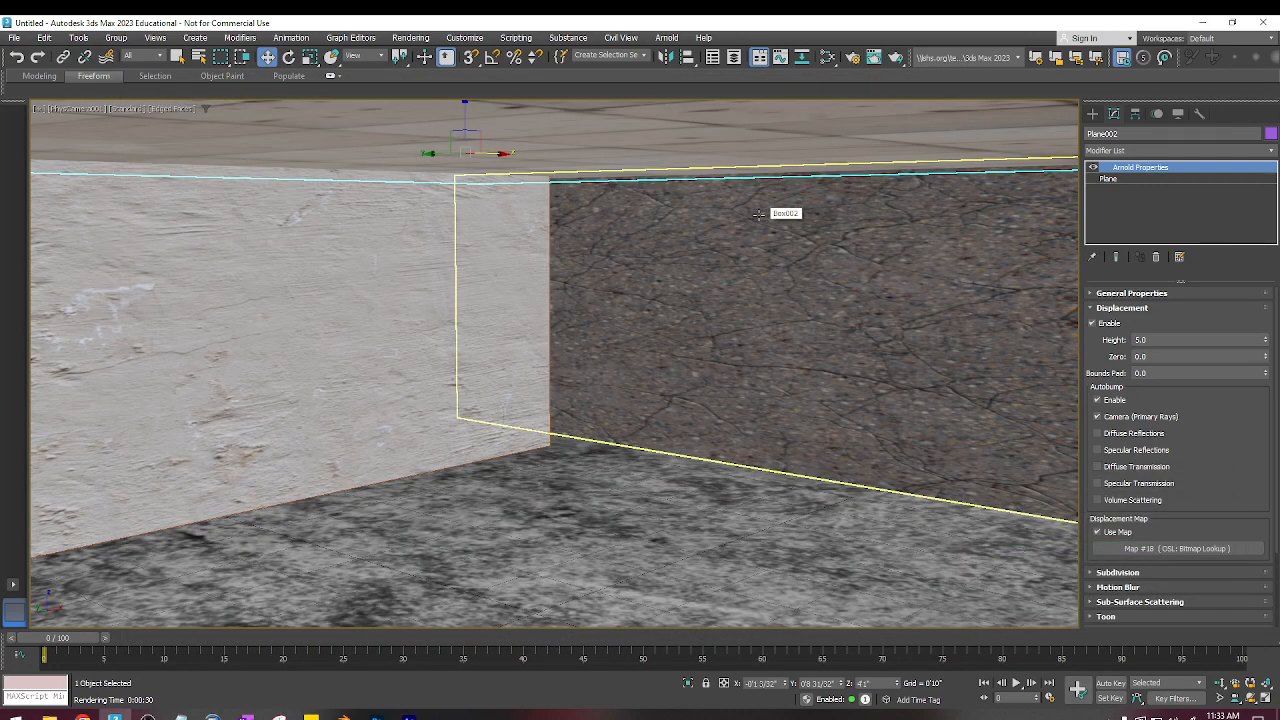
key(shift+q)
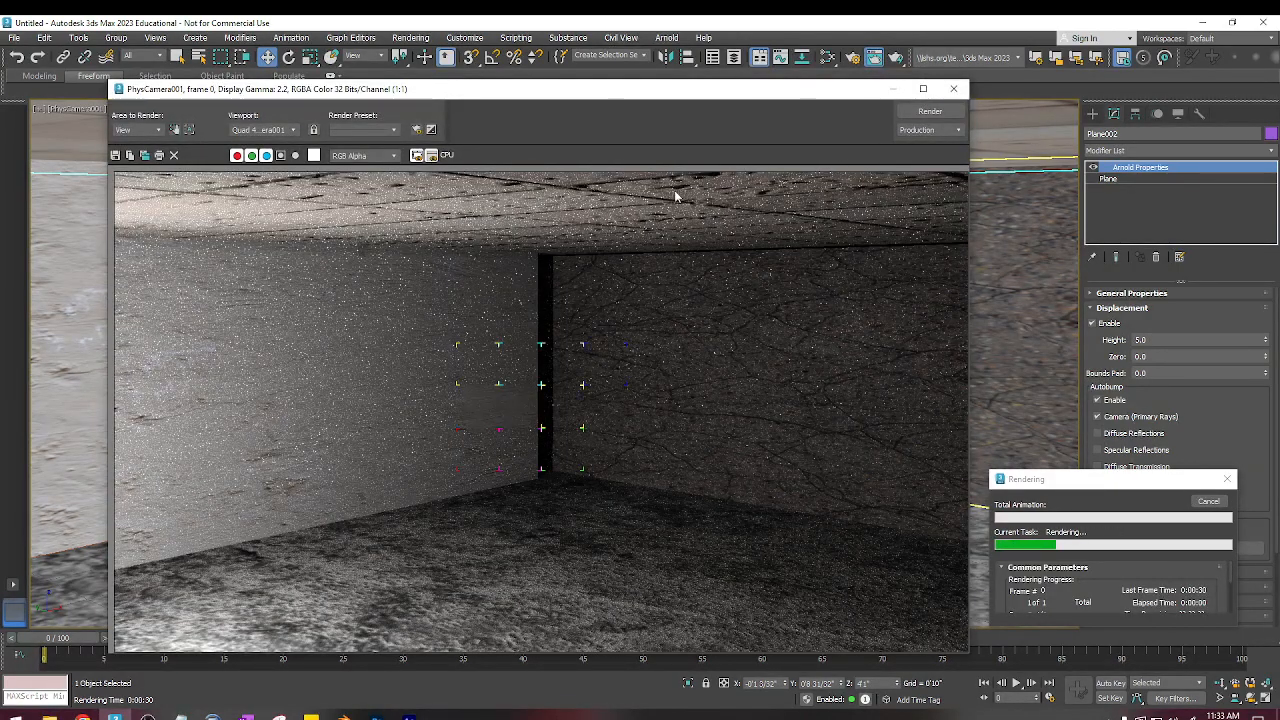
click(954, 89)
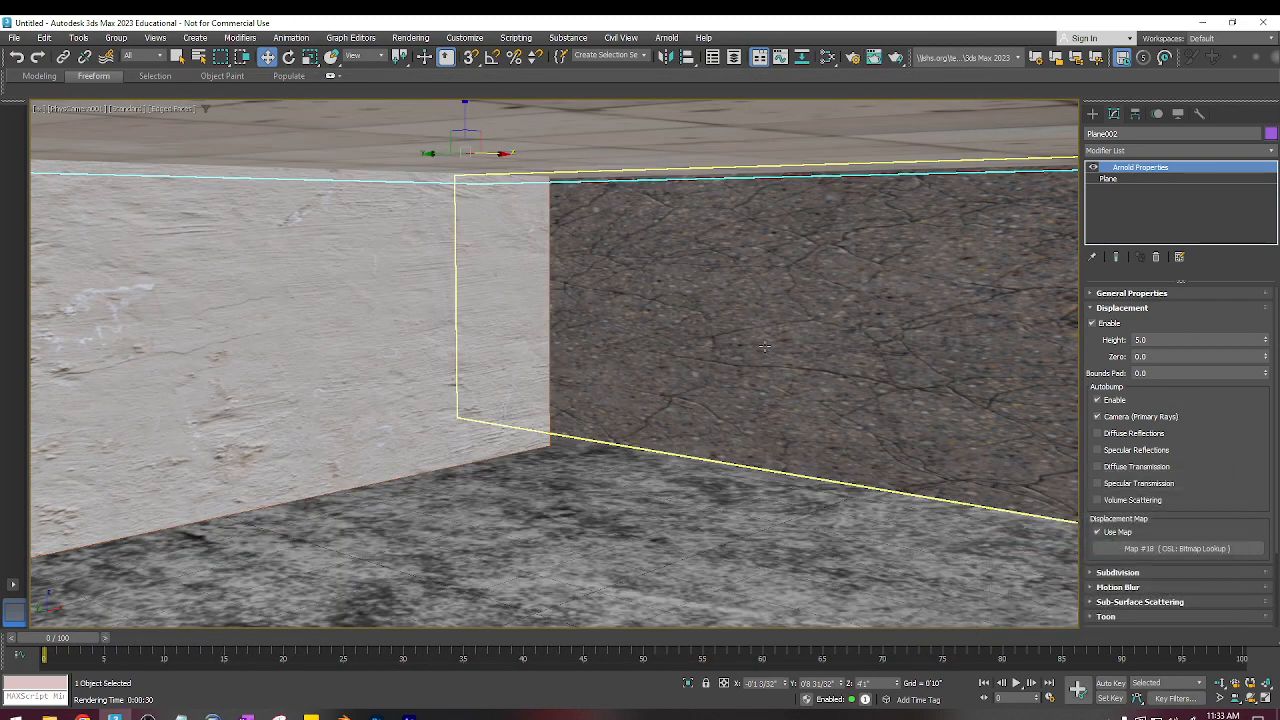